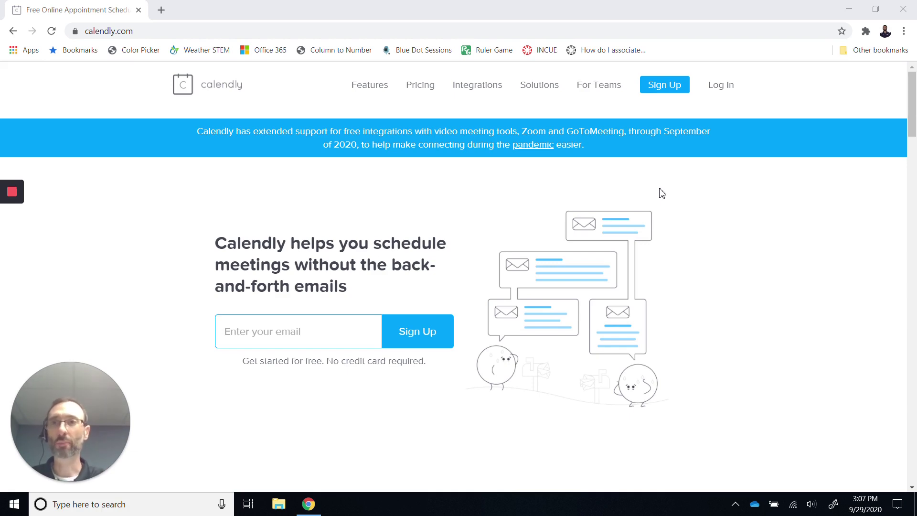
- Sign in to Calendly with the school Google account to reach the event types list
click(160, 37)
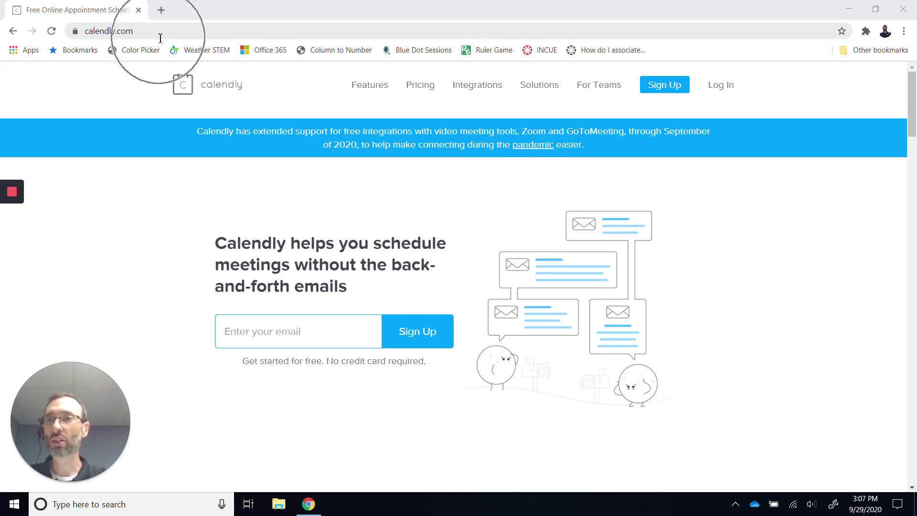
click(733, 87)
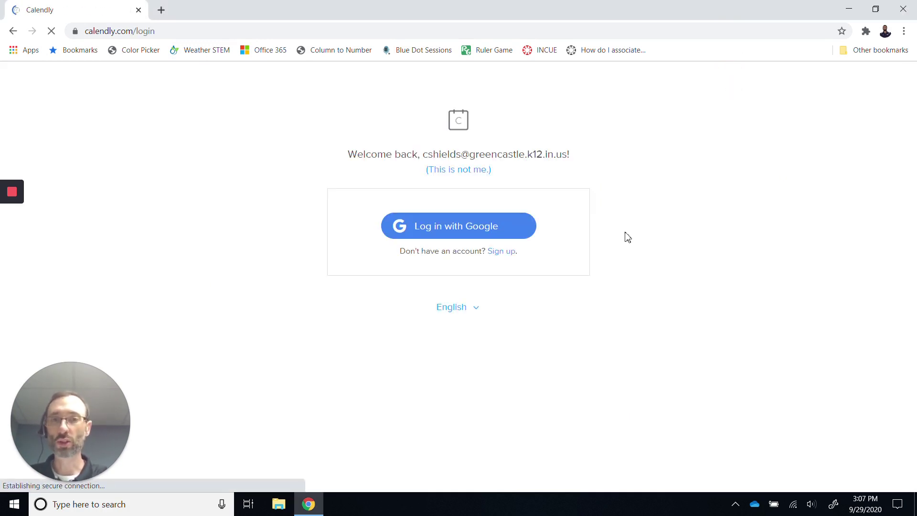
click(465, 233)
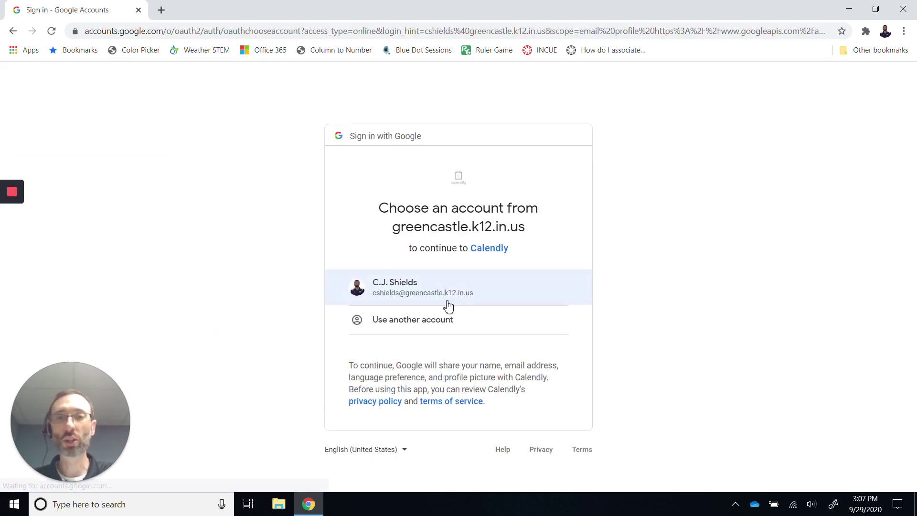
click(445, 304)
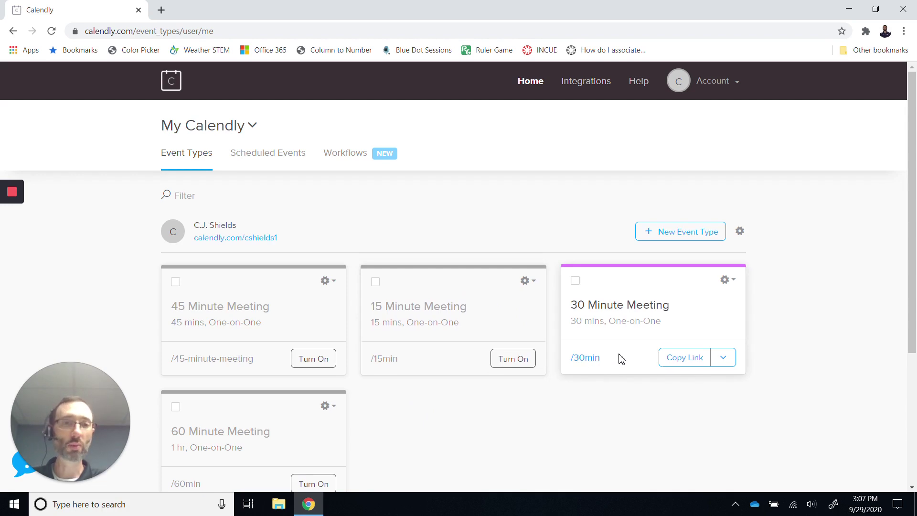
- Start creating a new one-on-one event type
click(665, 240)
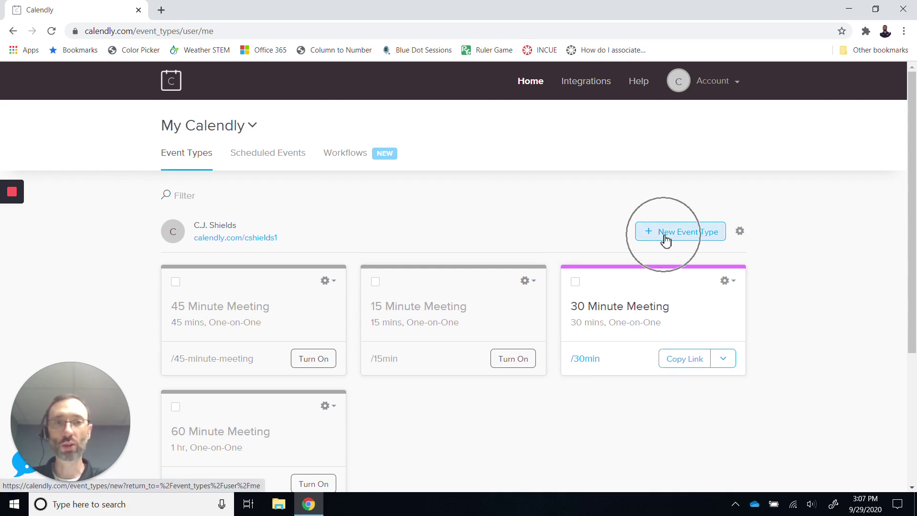
click(664, 239)
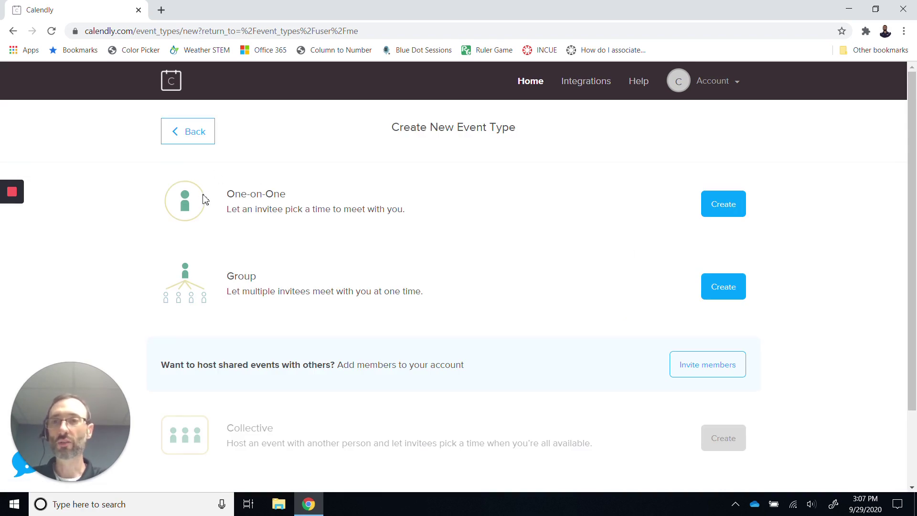
click(730, 213)
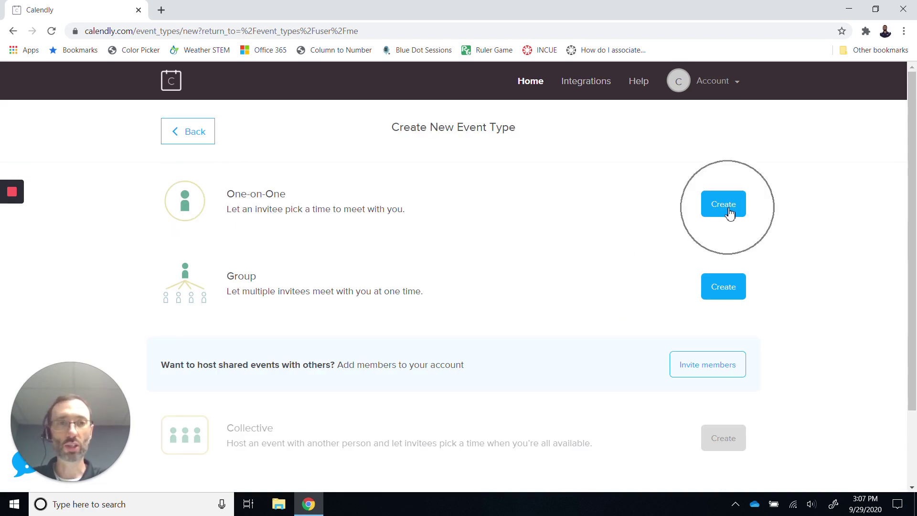
scroll(322, 225, down, 1)
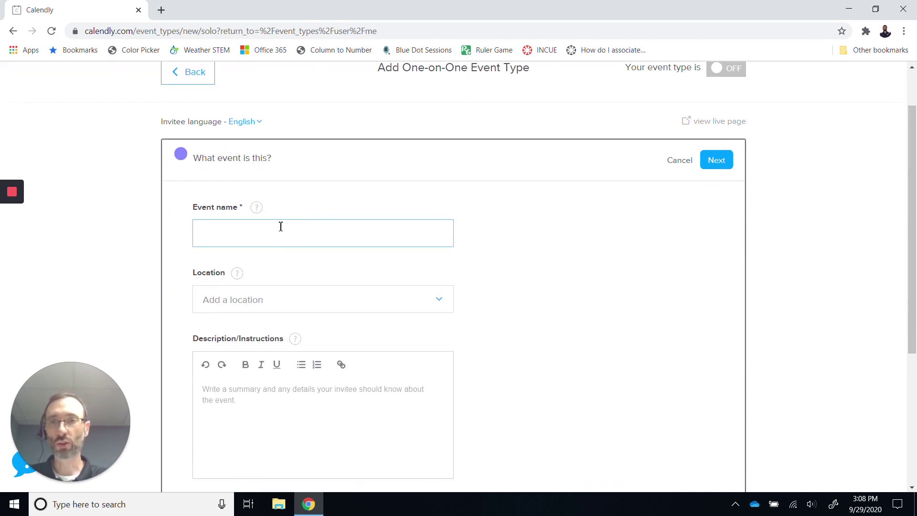
- Name the event Parent Teacher Conference and bring up the location choices
click(281, 227)
text(Parent Teacher Conference)
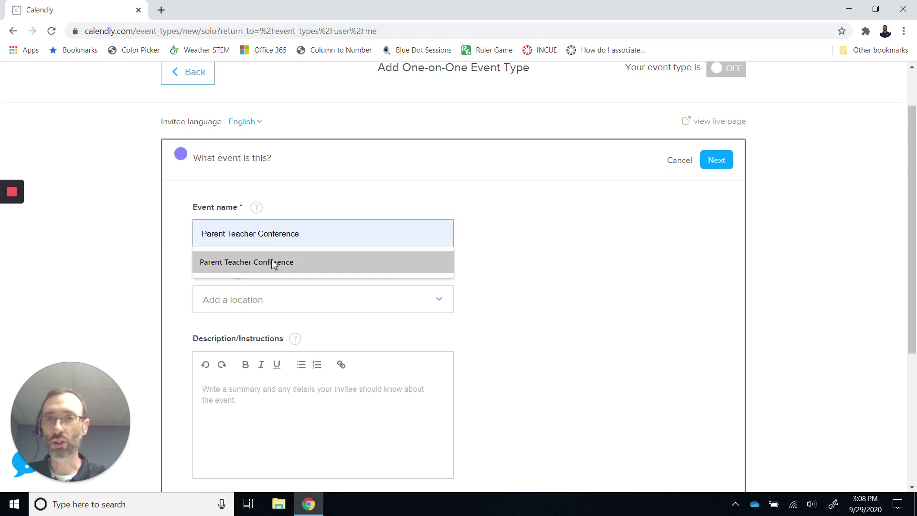
click(273, 263)
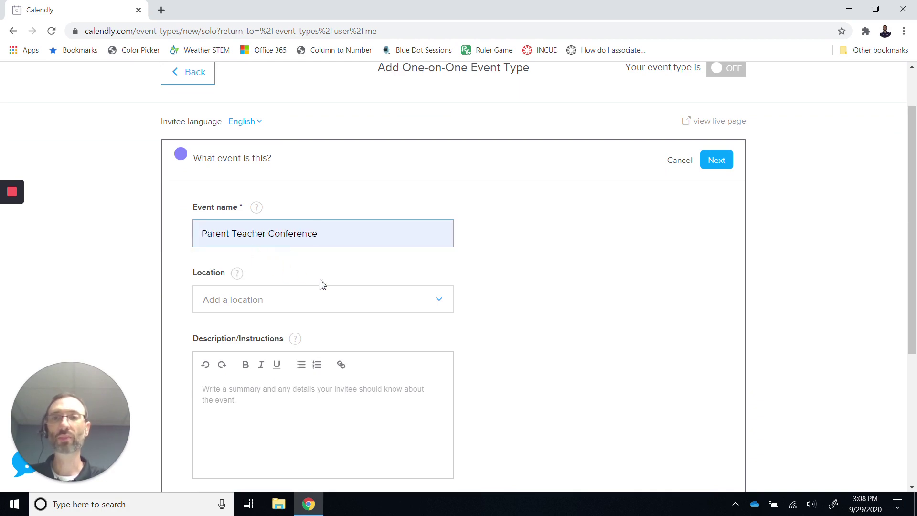
click(438, 301)
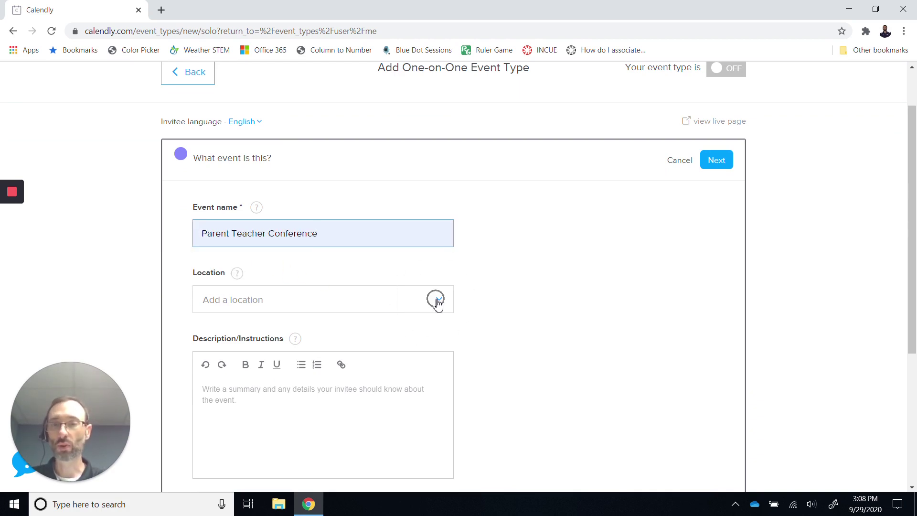
click(437, 304)
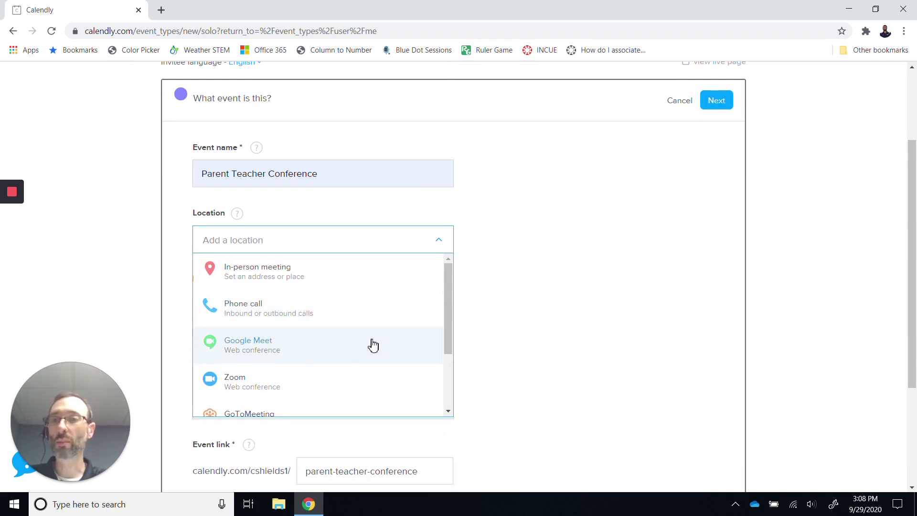
- Set Google Meet as the location and review the event link and colour
click(373, 340)
scroll(502, 305, down, 1)
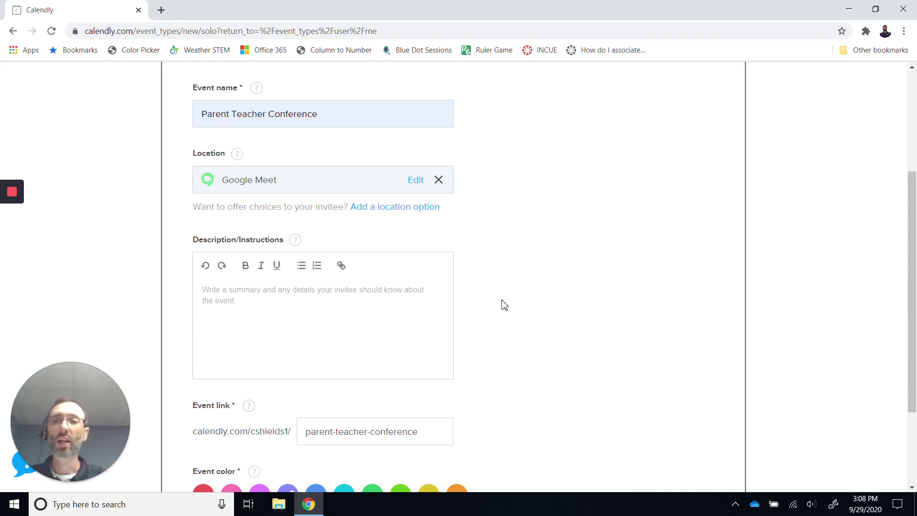
click(313, 310)
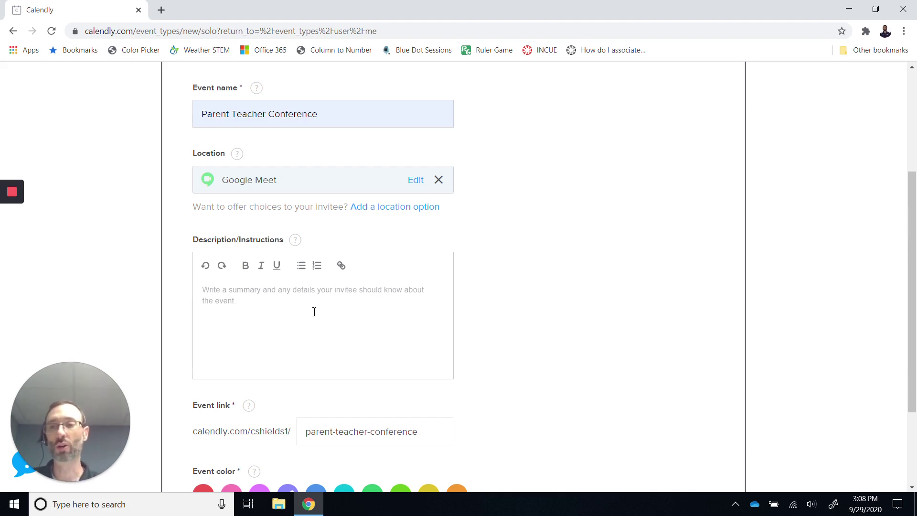
scroll(316, 310, down, 2)
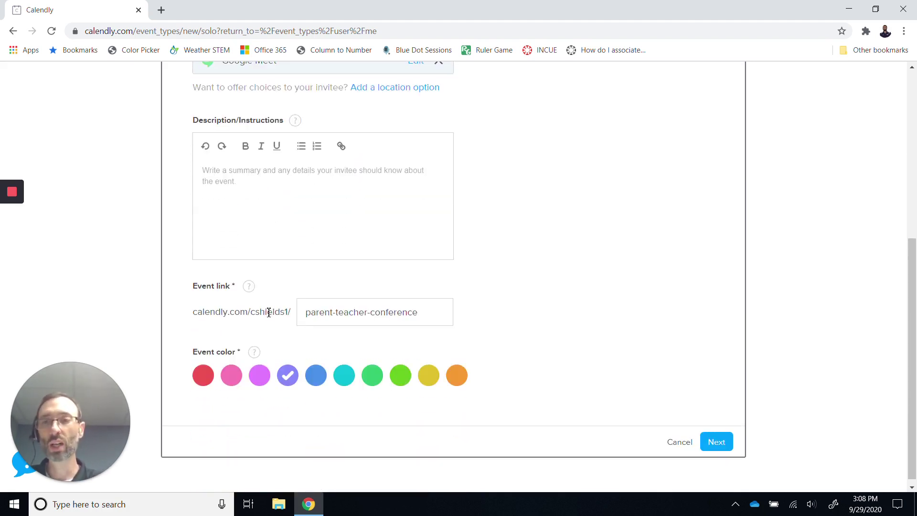
click(320, 313)
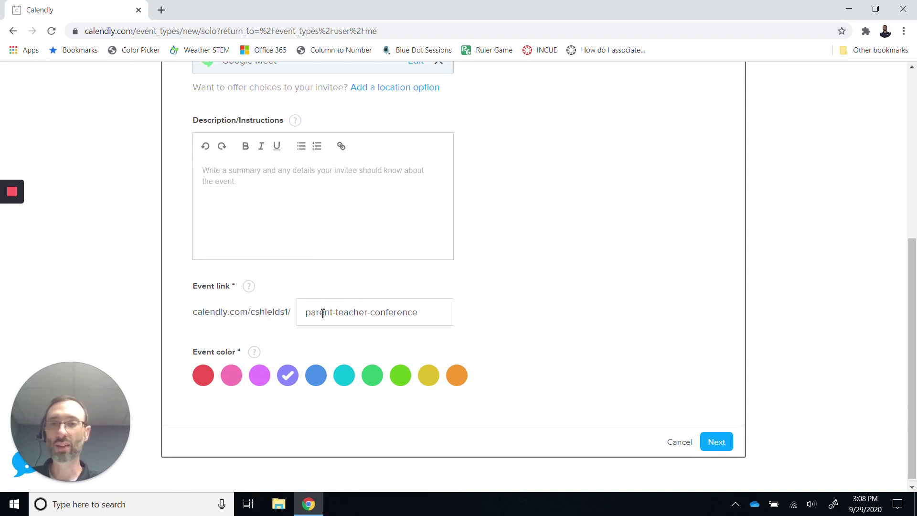
click(297, 378)
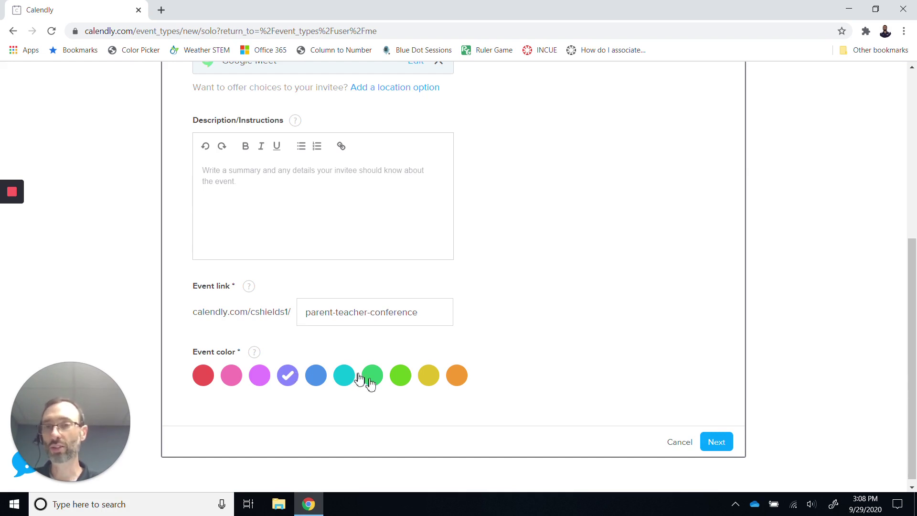
- Continue to scheduling settings, keep a 30-minute duration and show more weeks of availability
click(714, 446)
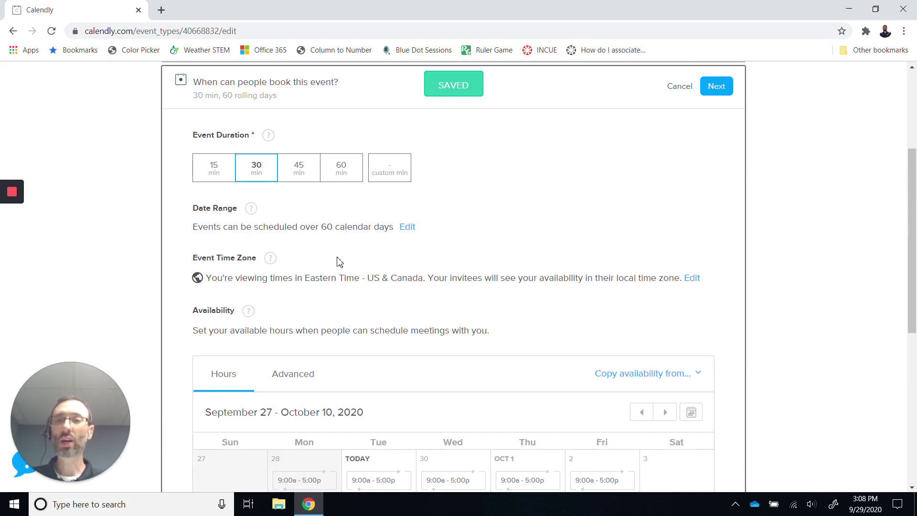
click(222, 180)
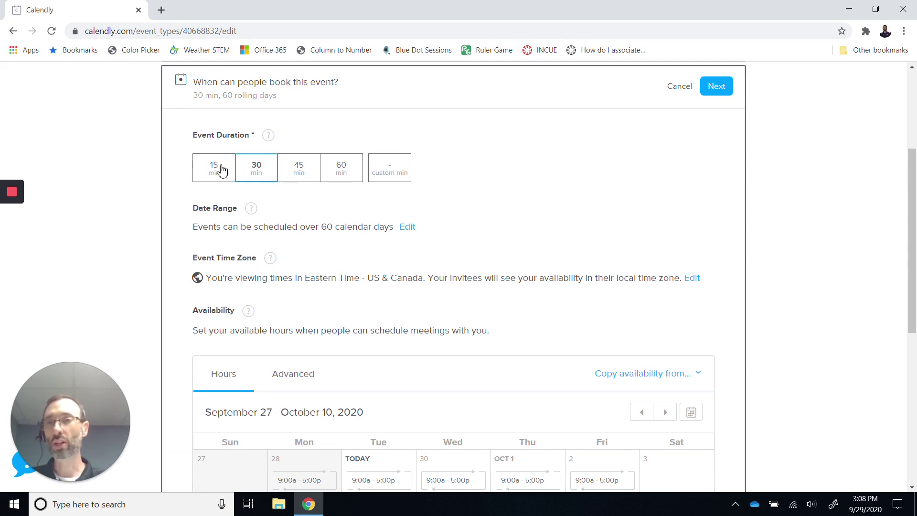
click(220, 173)
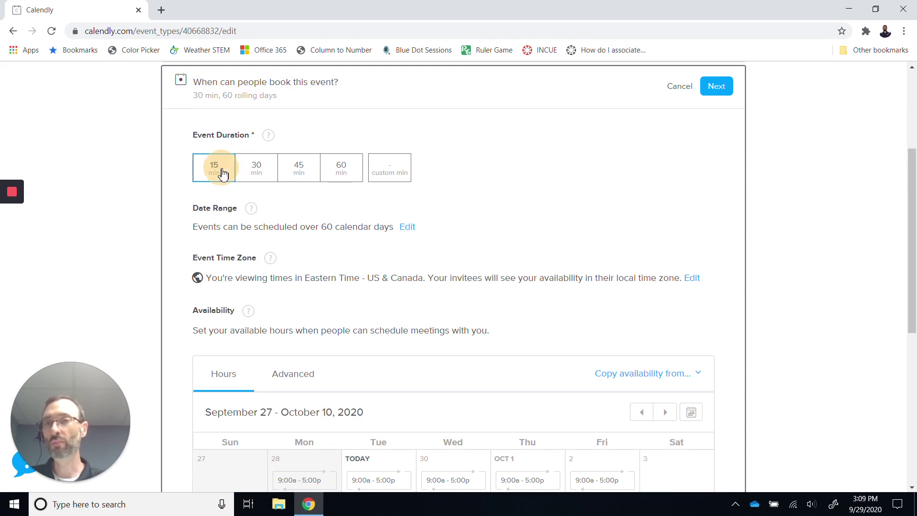
click(257, 175)
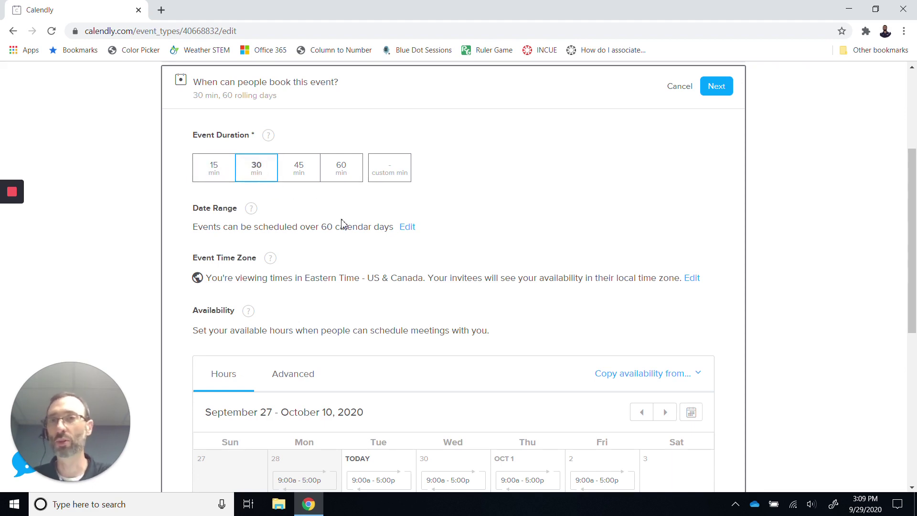
scroll(337, 235, down, 1)
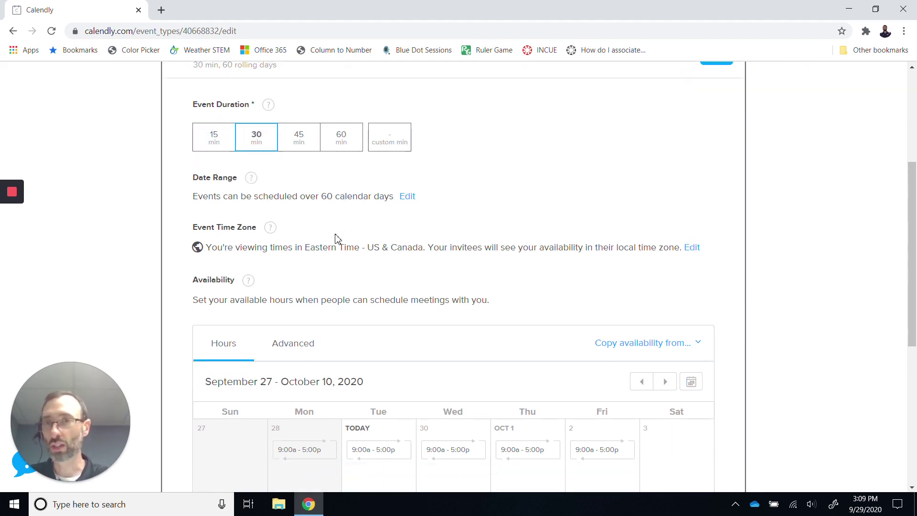
scroll(336, 238, down, 1)
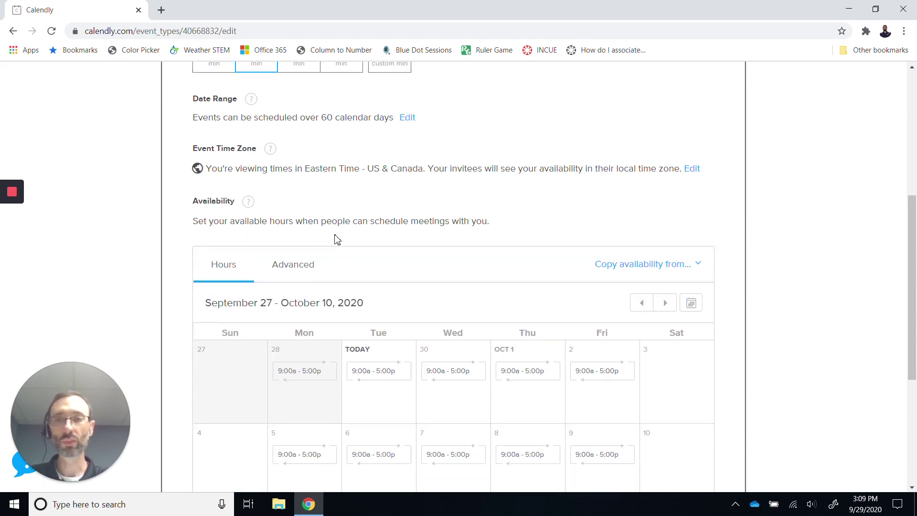
scroll(336, 240, down, 2)
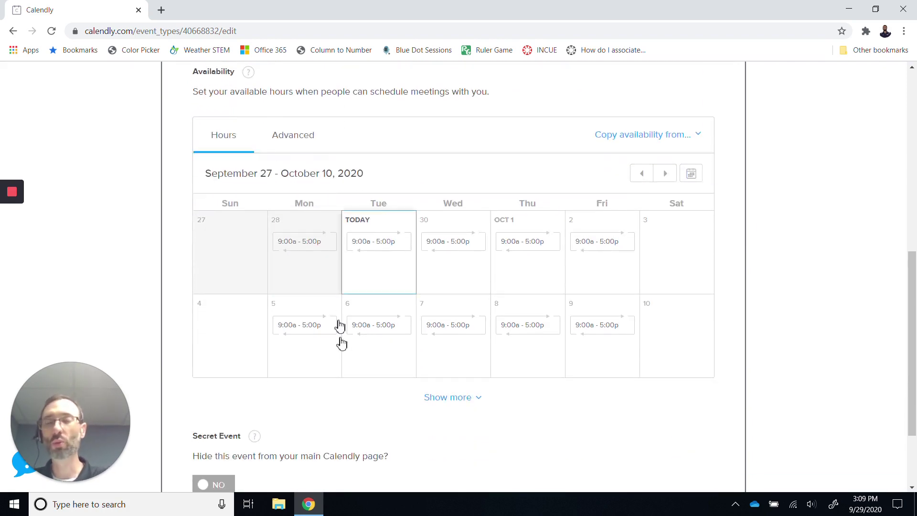
click(455, 407)
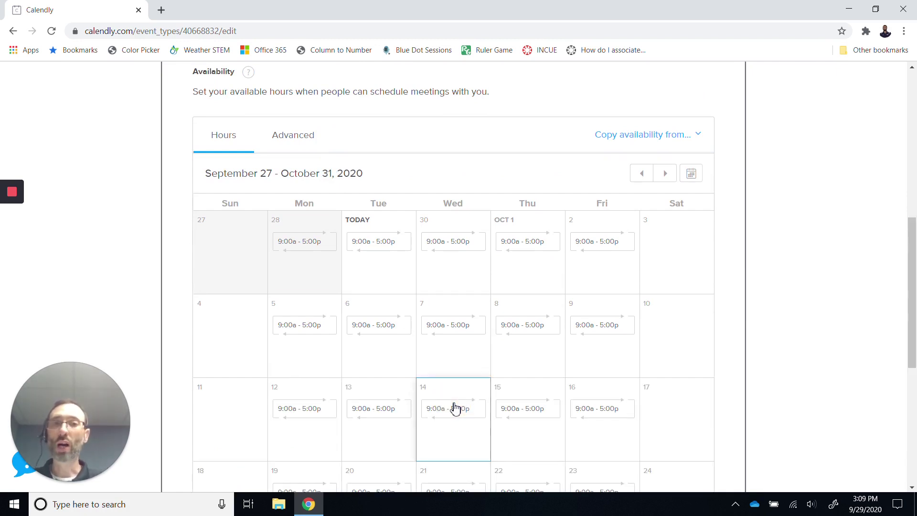
scroll(455, 408, down, 1)
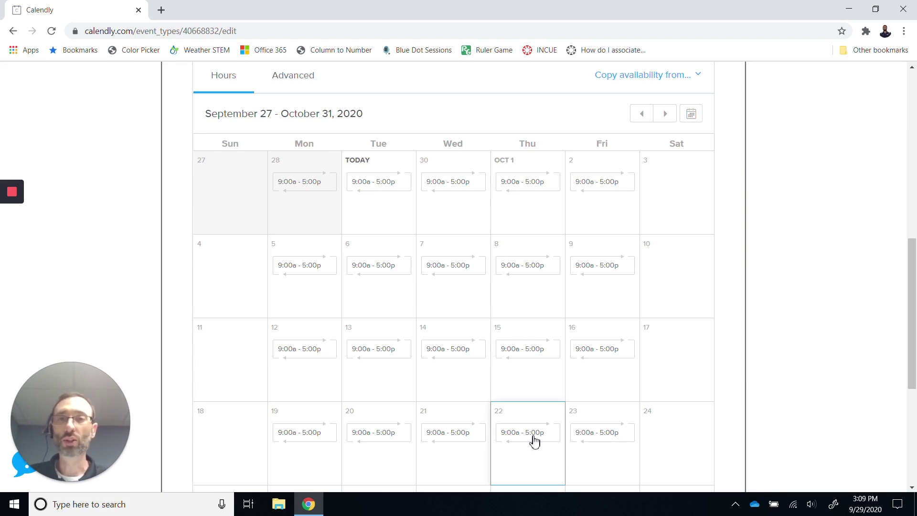
- Mark September 30 as unavailable in the Edit Availability dialog
click(453, 216)
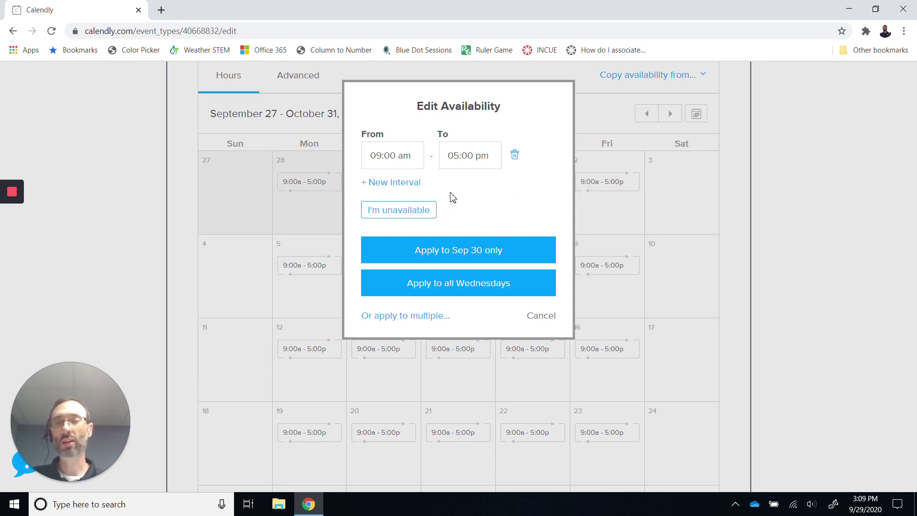
click(410, 214)
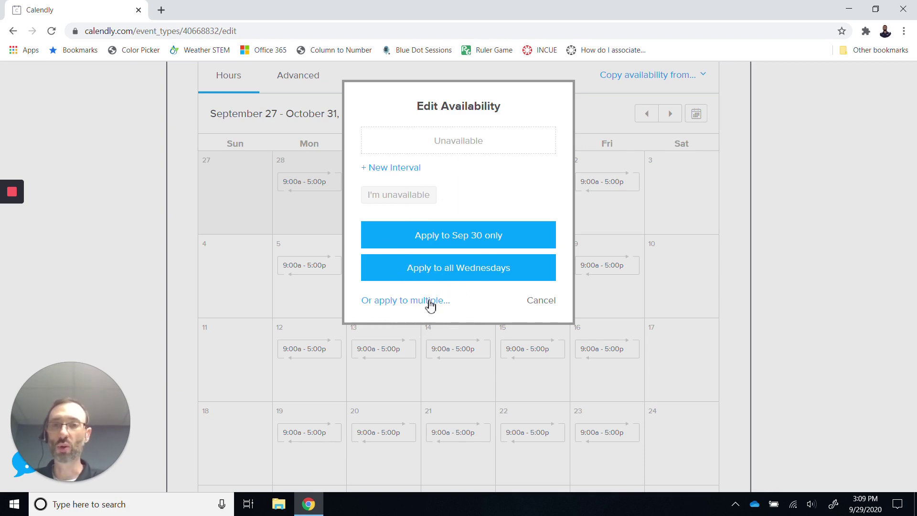
- Choose specific dates and select October 1 through October 14 for the unavailable setting
click(430, 302)
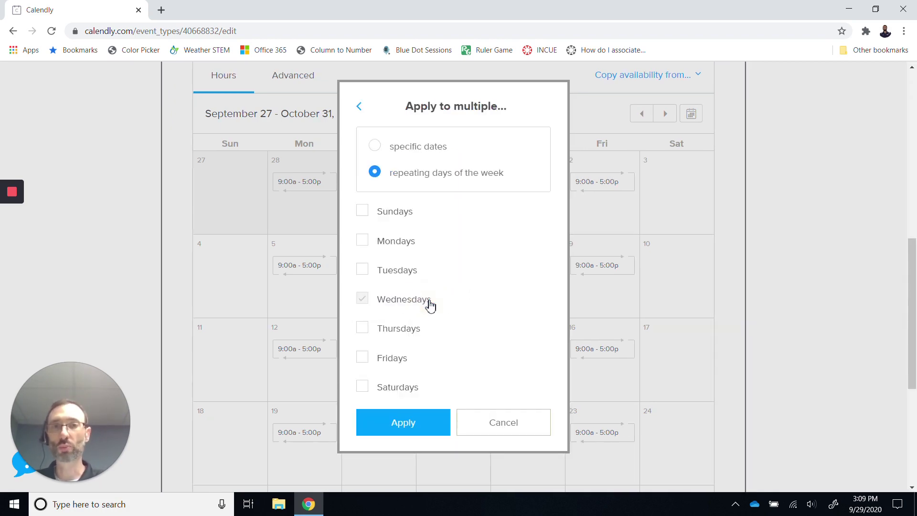
click(375, 146)
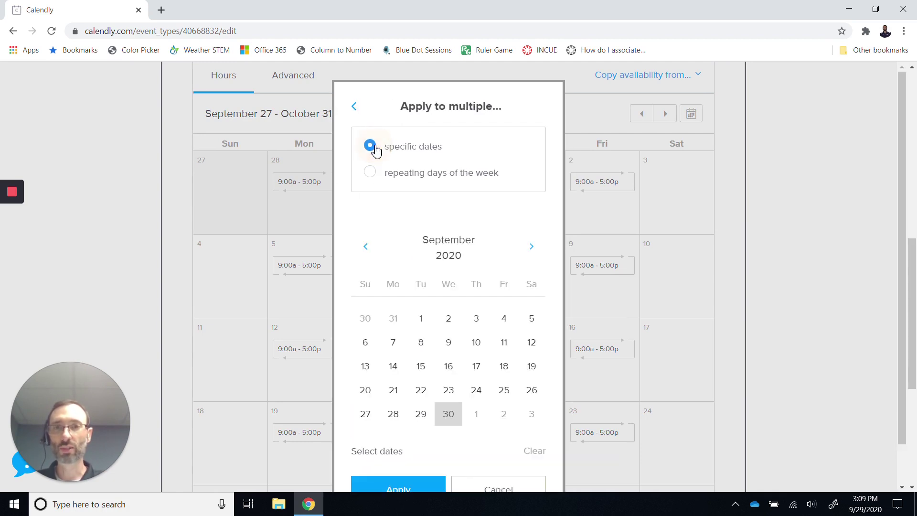
click(475, 413)
click(504, 413)
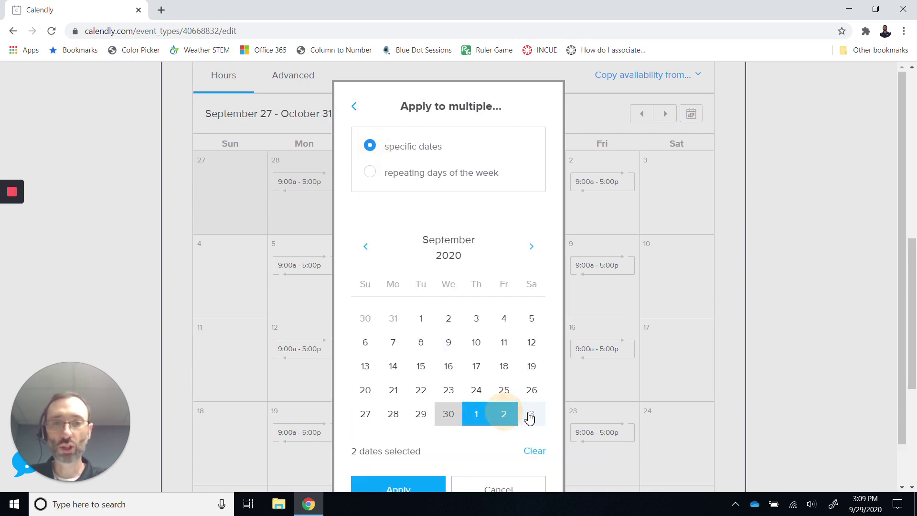
scroll(525, 220, down, 1)
click(531, 201)
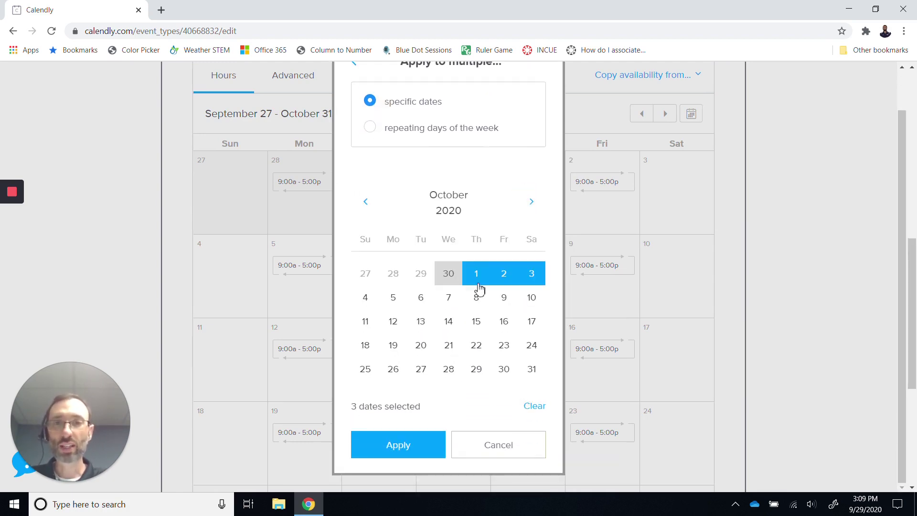
click(365, 298)
click(393, 297)
click(420, 297)
click(449, 298)
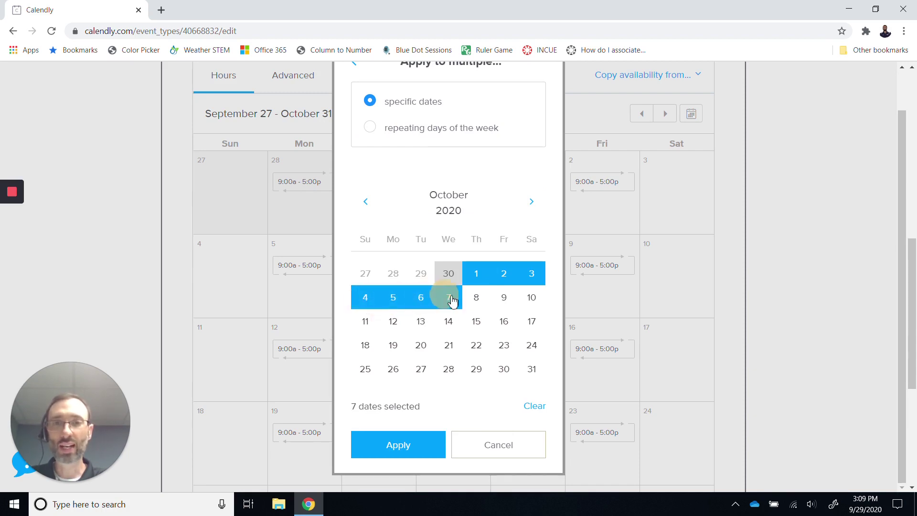
click(504, 297)
click(531, 298)
click(365, 321)
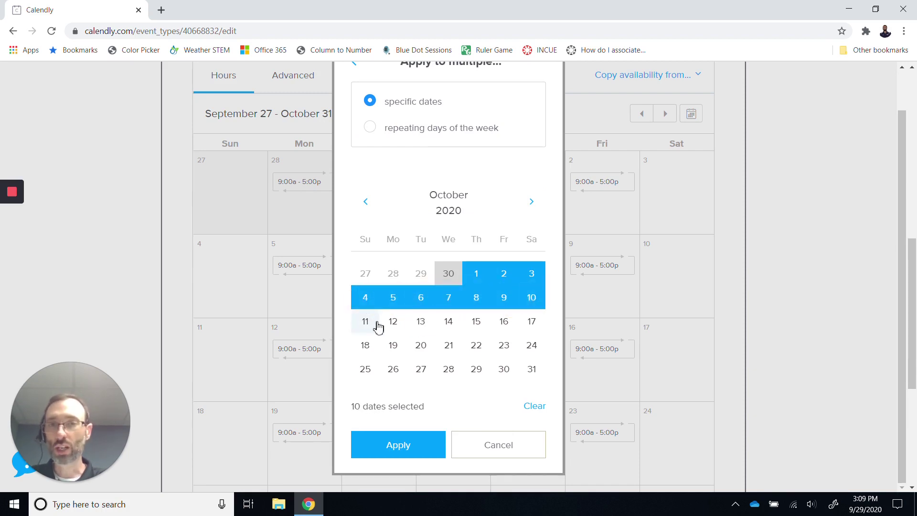
click(393, 321)
click(421, 321)
click(449, 321)
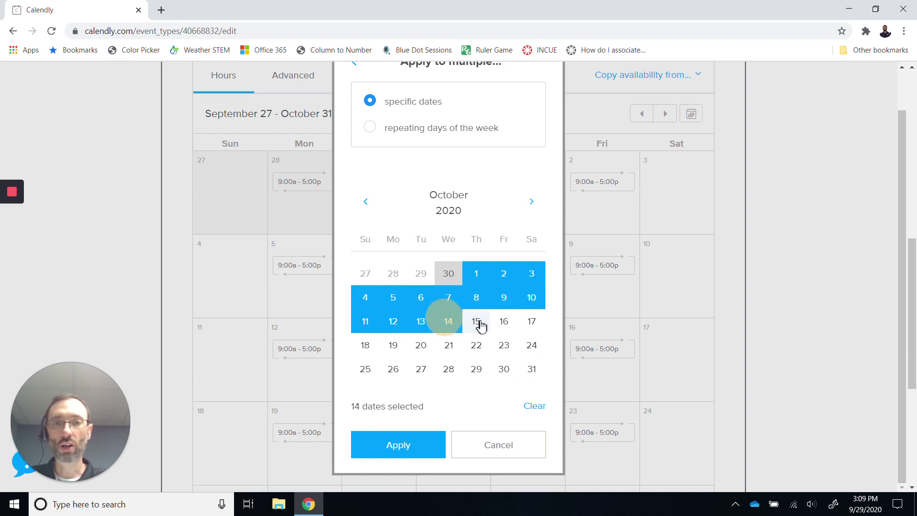
- Select the remaining October dates except October 22 and apply the unavailable setting
click(504, 321)
click(365, 344)
click(392, 345)
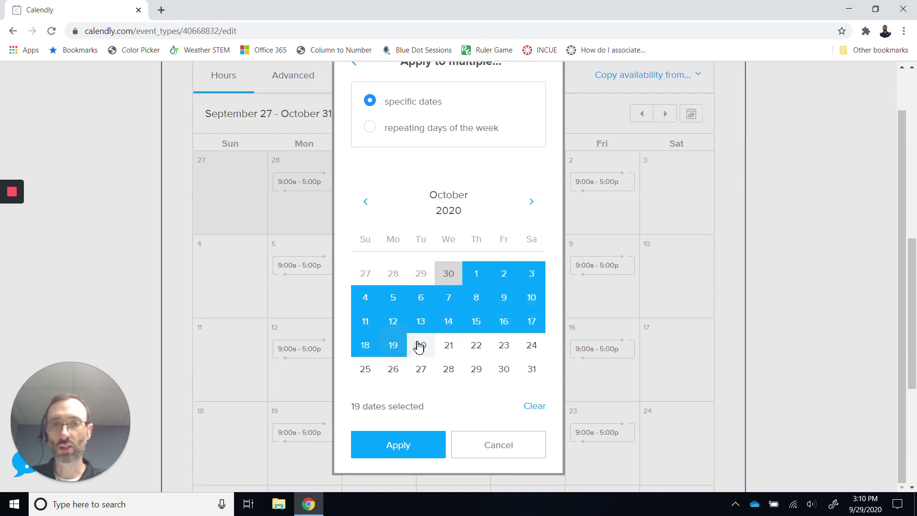
click(420, 344)
click(449, 345)
click(504, 345)
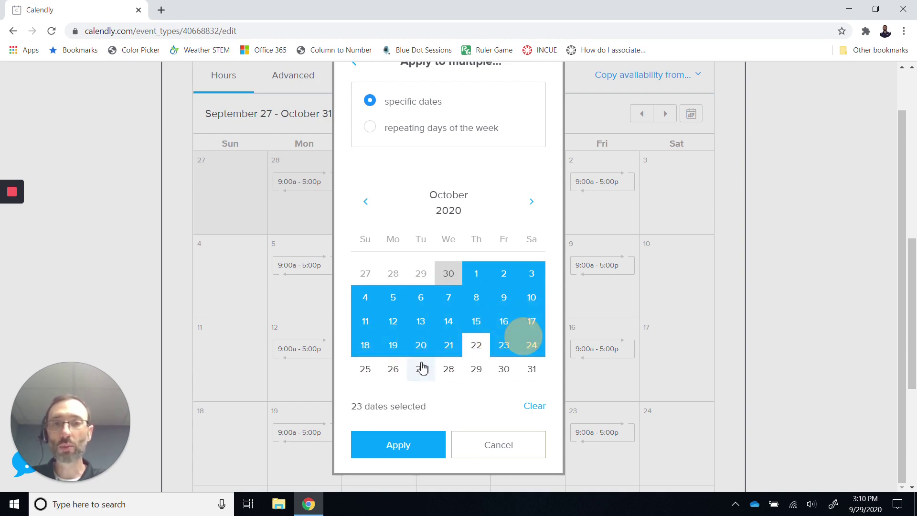
click(365, 369)
click(392, 368)
click(421, 368)
click(449, 368)
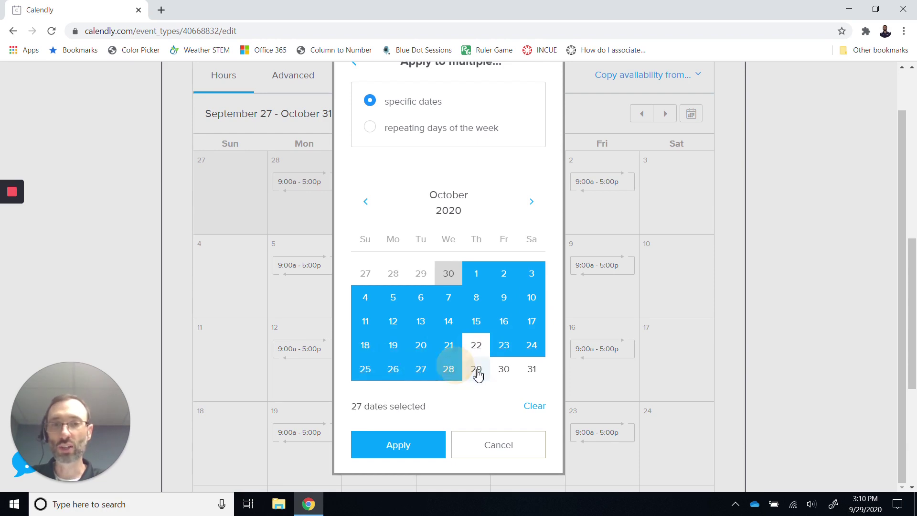
click(504, 368)
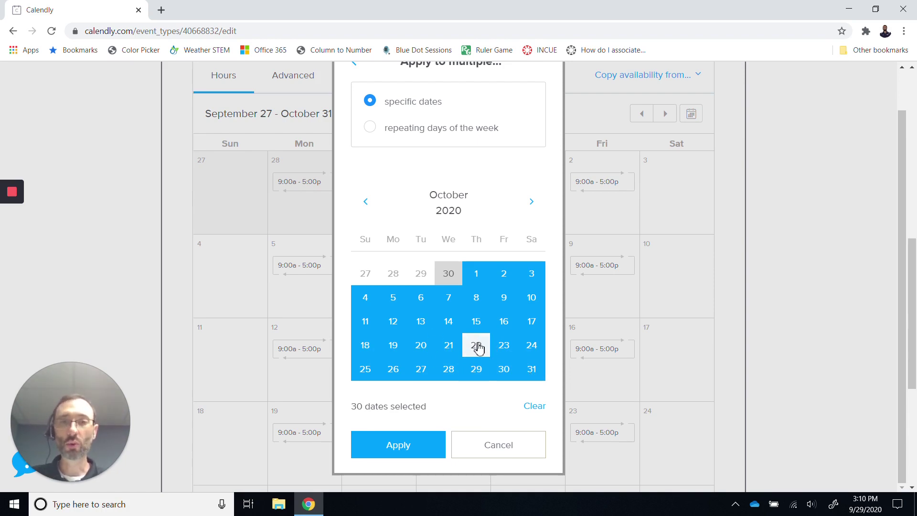
click(406, 445)
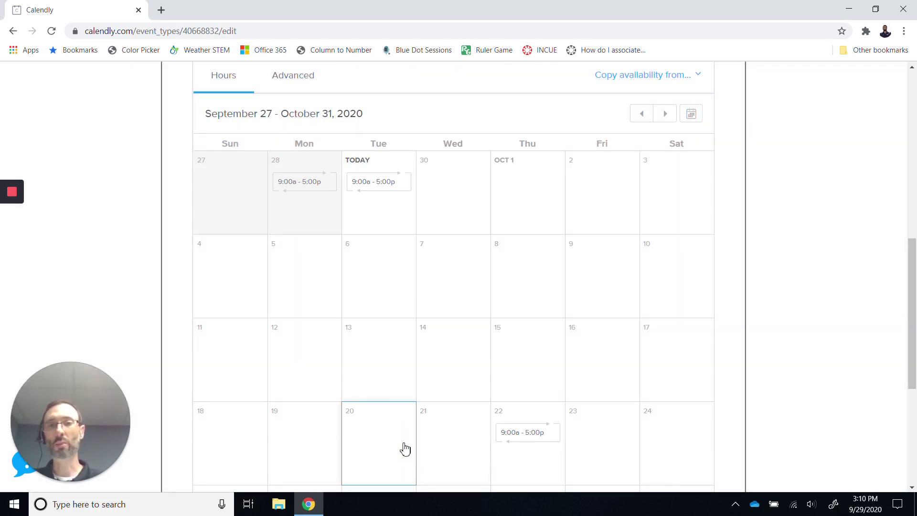
scroll(638, 383, down, 1)
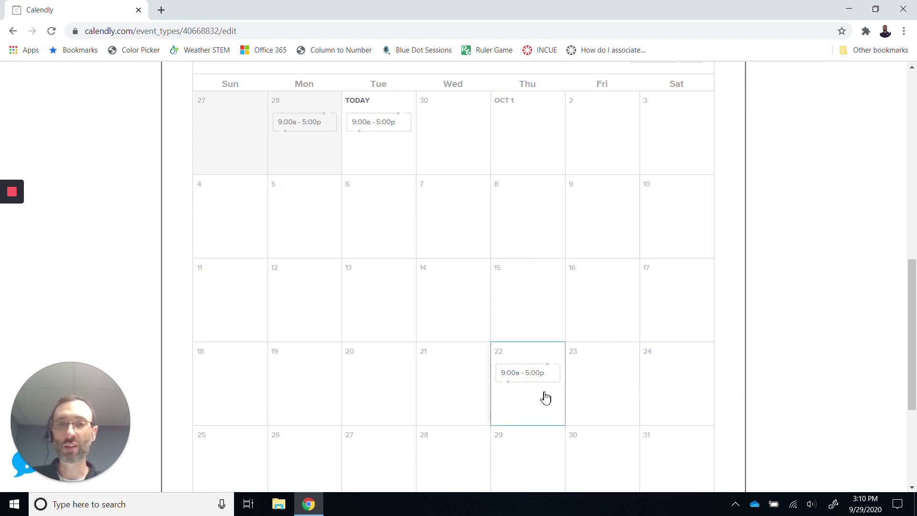
- Set October 22's hours to 07:30 am–05:30 pm and apply to that date only
click(538, 382)
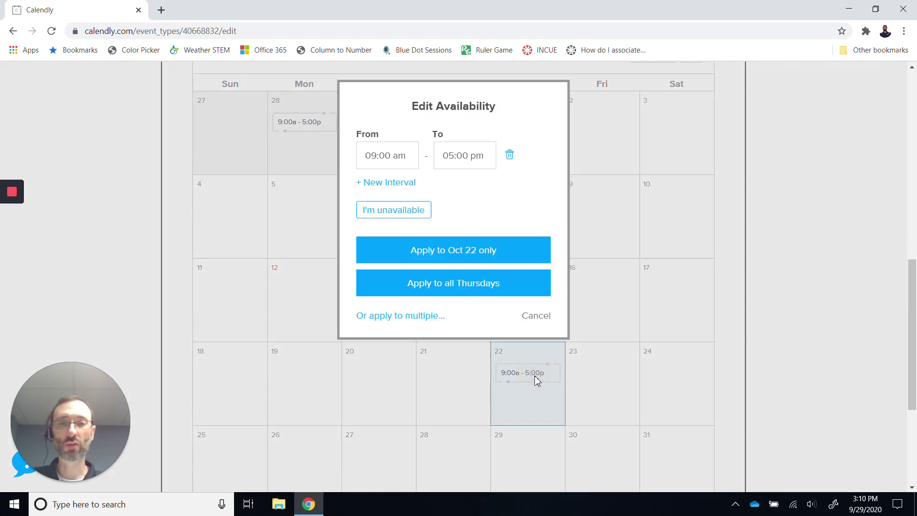
click(375, 154)
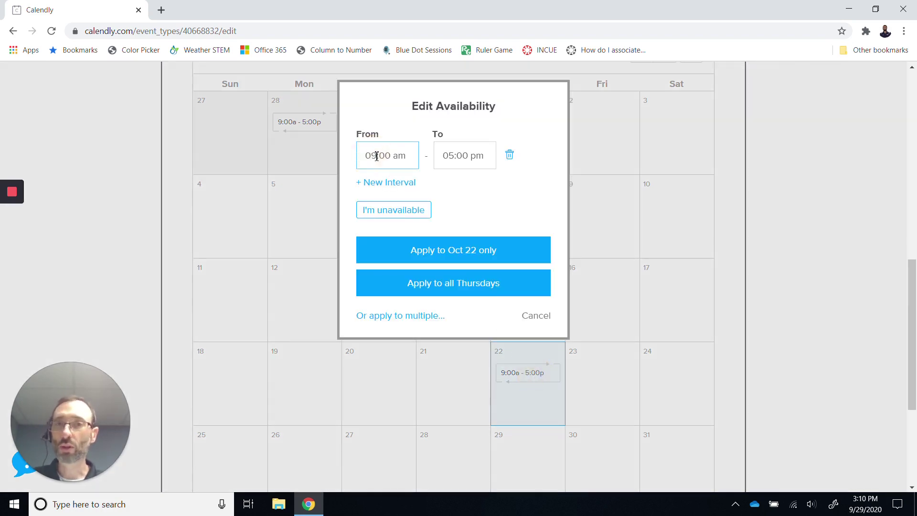
key(BackSpace)
text(7)
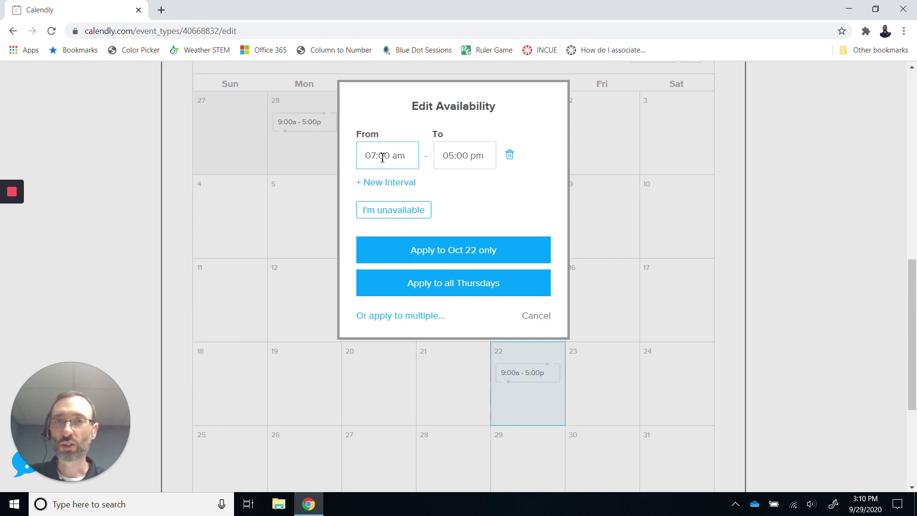
click(384, 156)
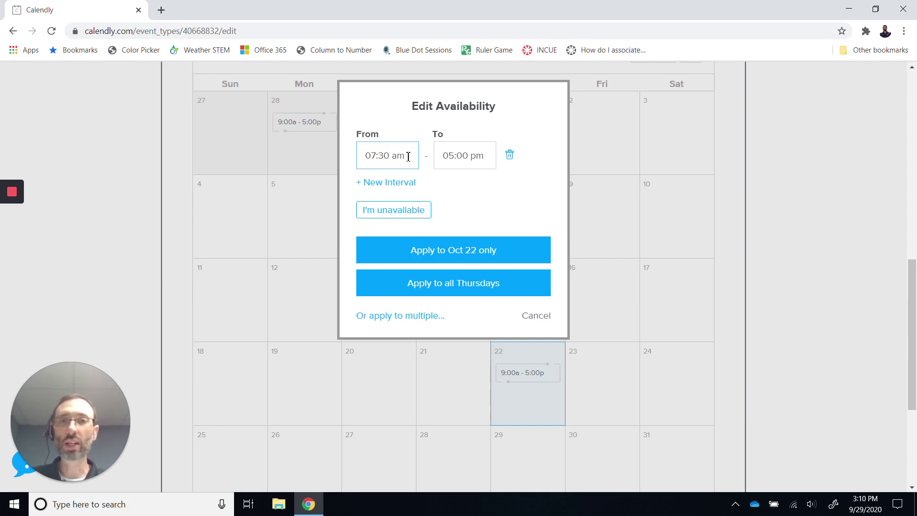
click(463, 157)
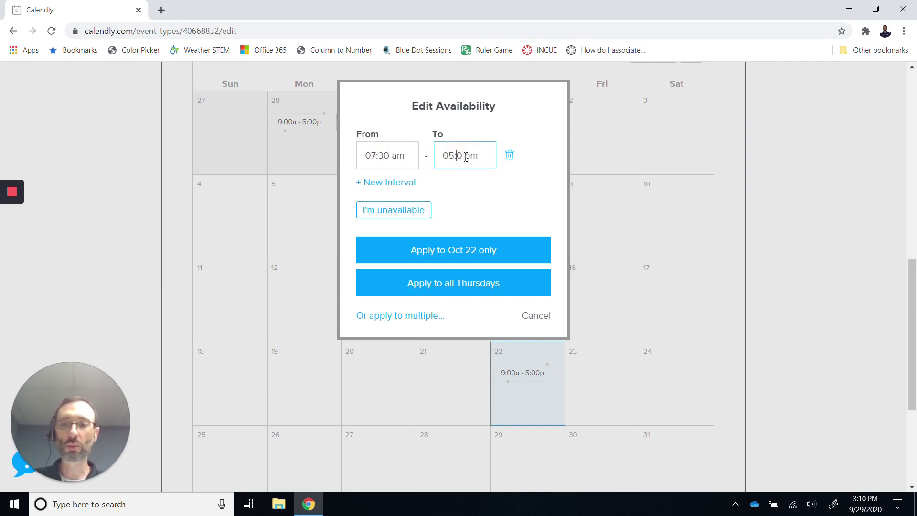
text(3)
click(453, 251)
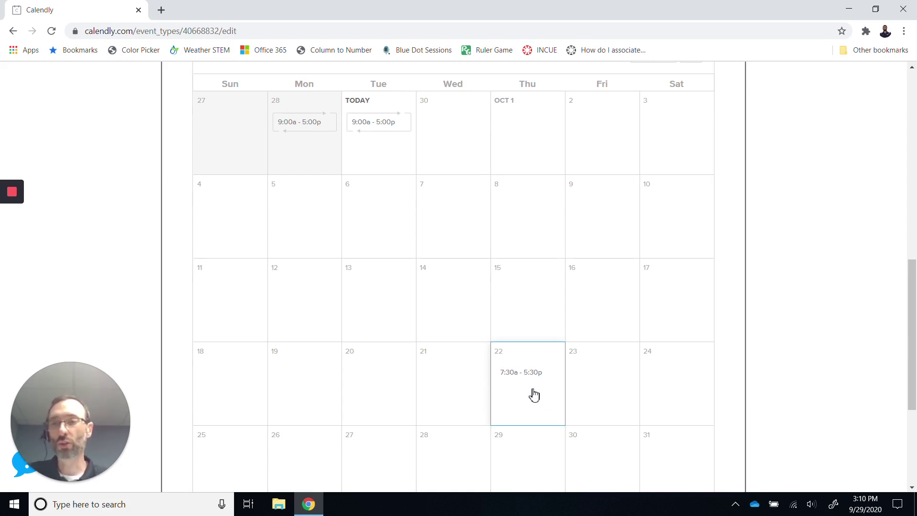
- Add a 3:30 pm–5:00 pm interval on October 21 and apply to that date only
click(457, 403)
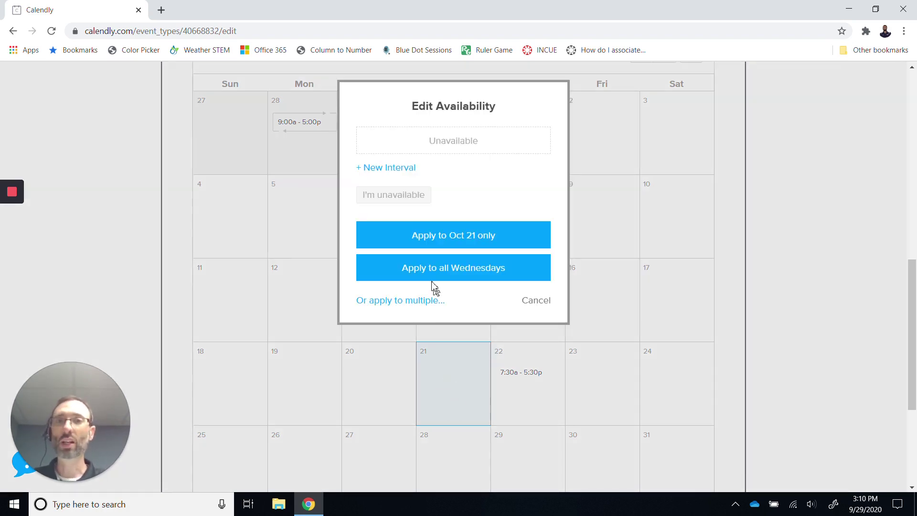
click(391, 168)
click(373, 159)
text(3:30pm)
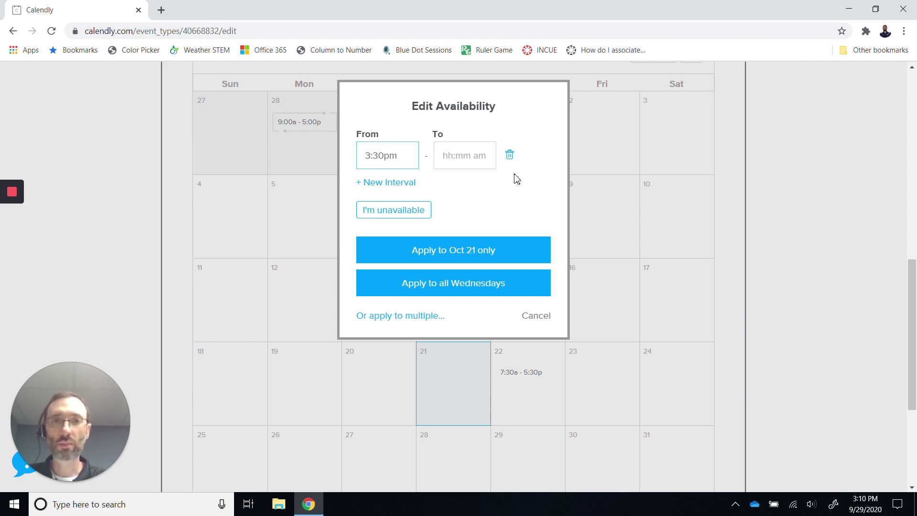
click(445, 158)
text(5:00pm)
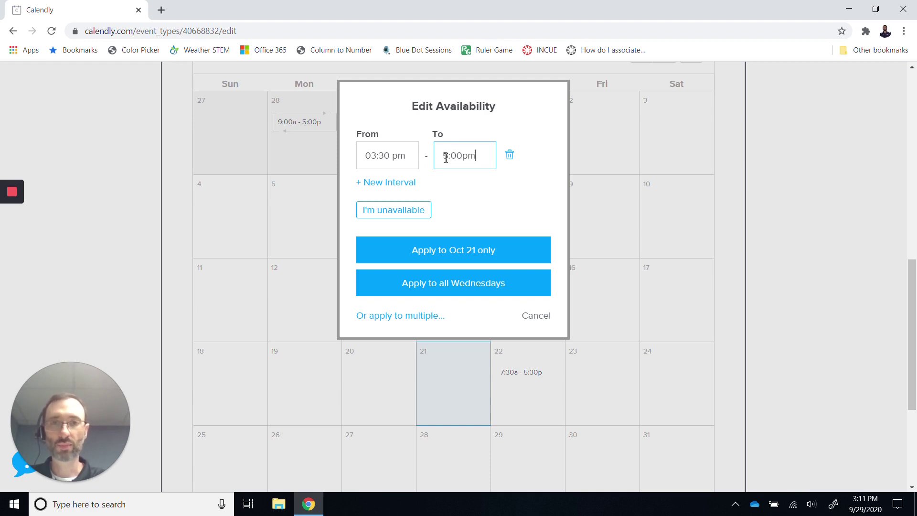
click(467, 249)
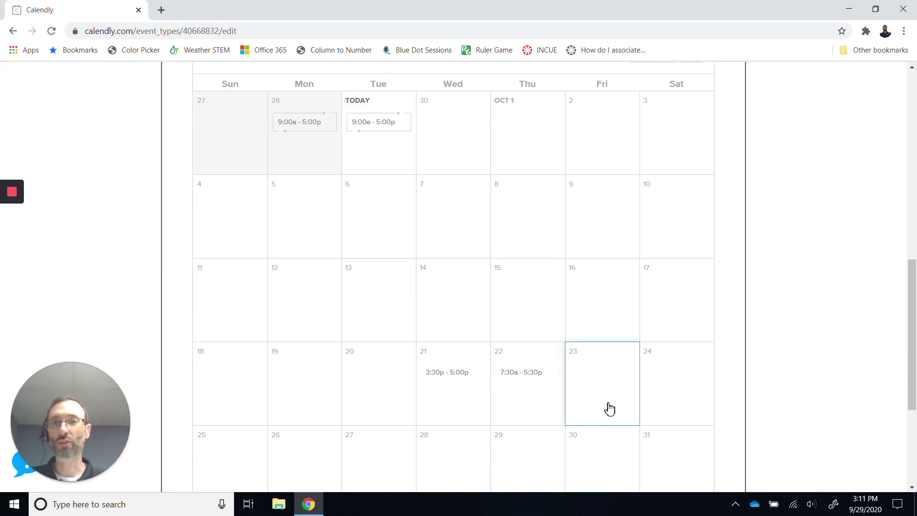
scroll(610, 409, down, 3)
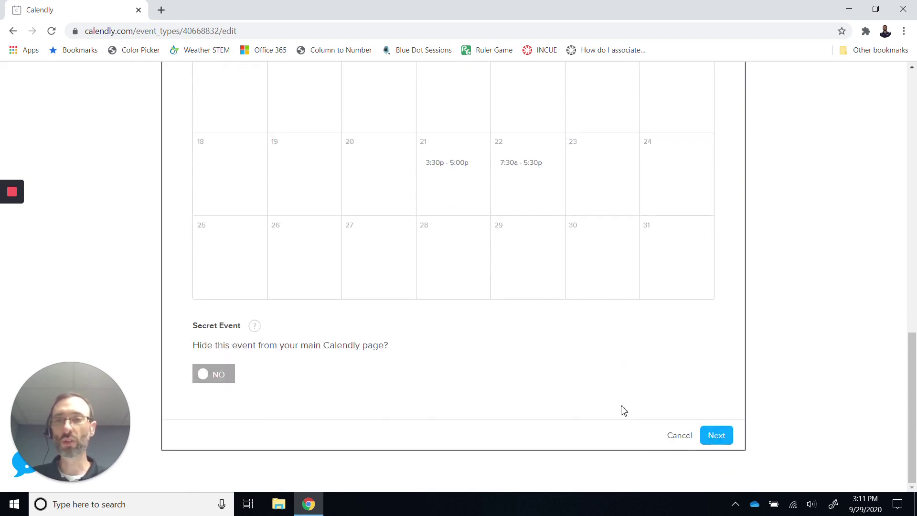
- Save the availability settings with Next
click(719, 436)
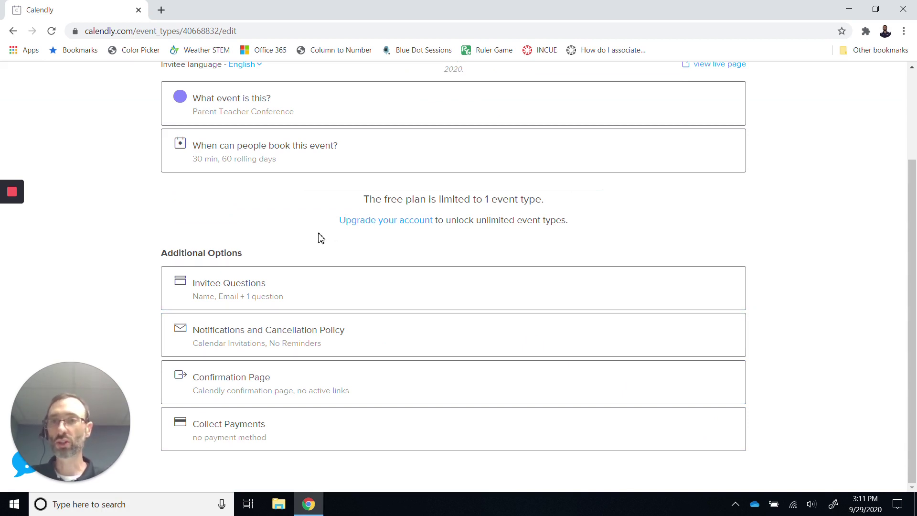
- Add a required Child's Name question to the invitee form
click(239, 290)
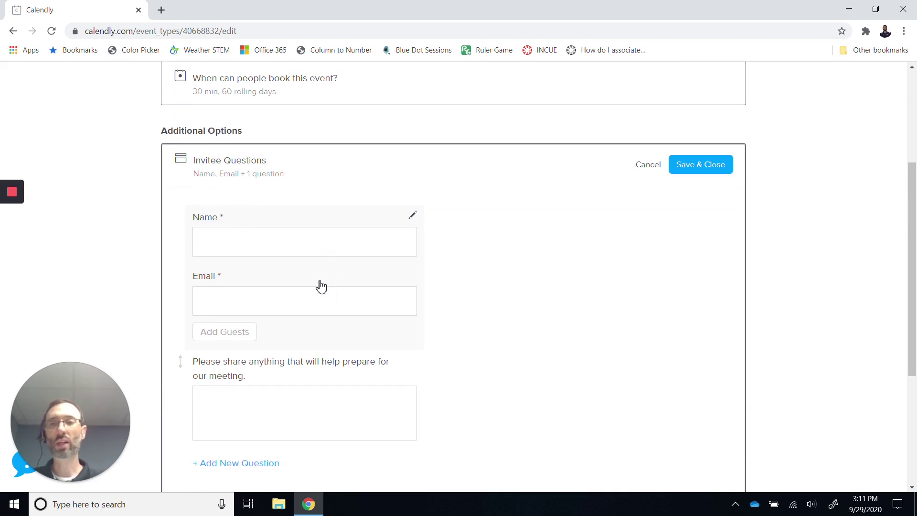
scroll(319, 278, down, 2)
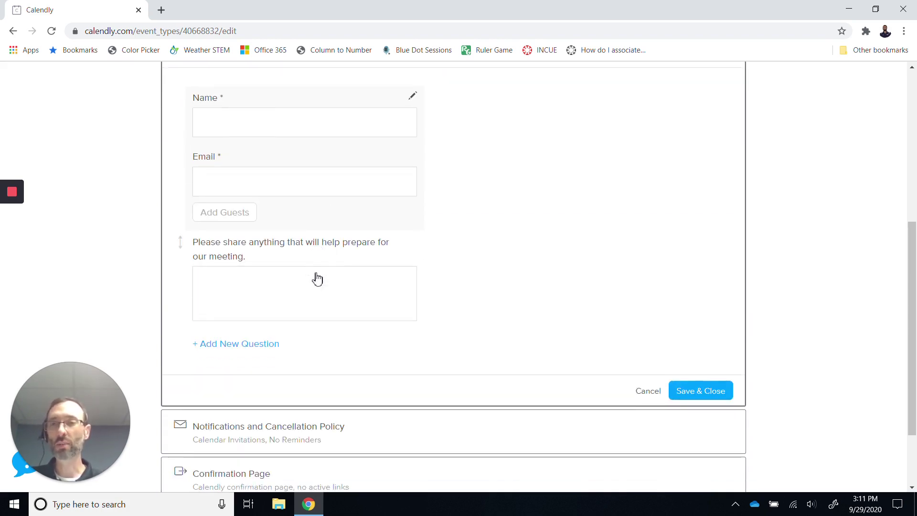
click(279, 347)
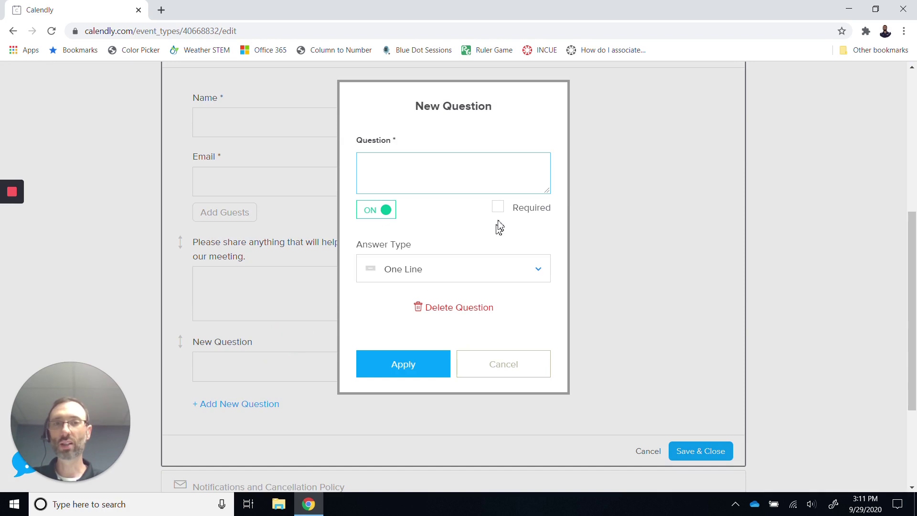
click(500, 212)
click(428, 172)
text(Child's Name)
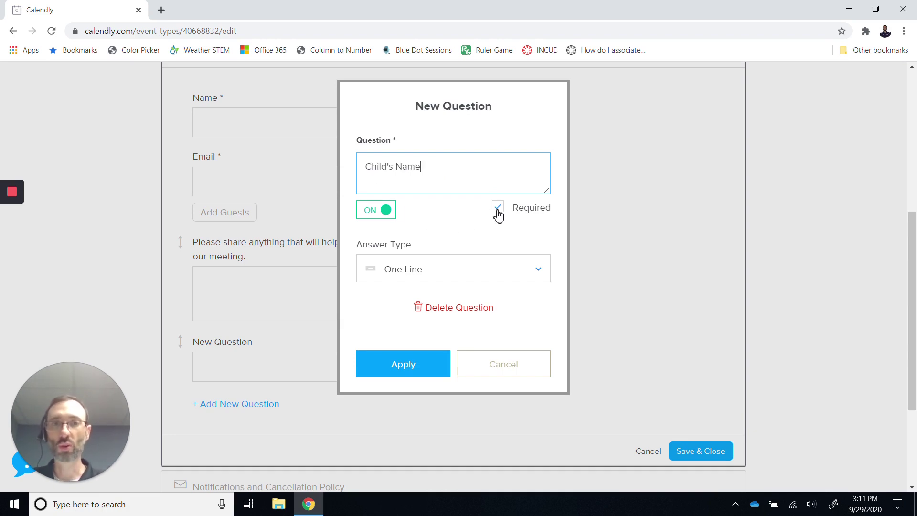
click(406, 372)
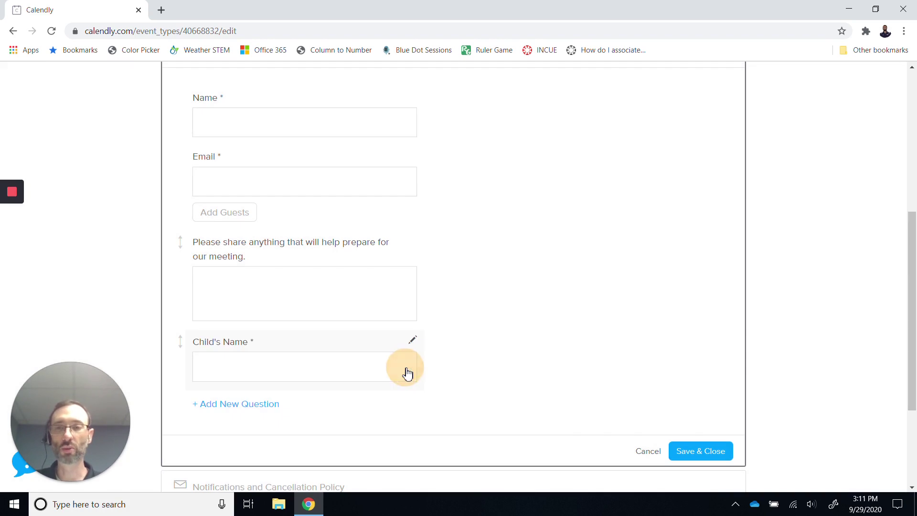
scroll(554, 365, down, 2)
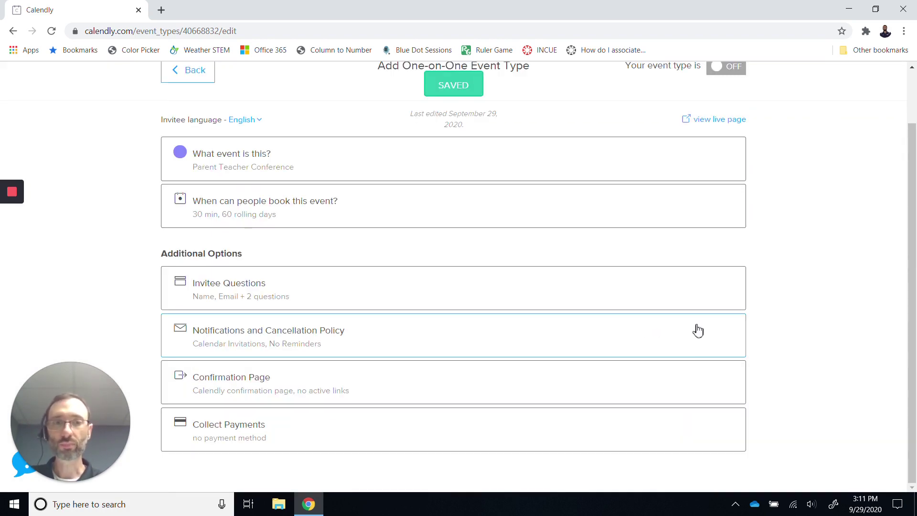
scroll(697, 329, up, 1)
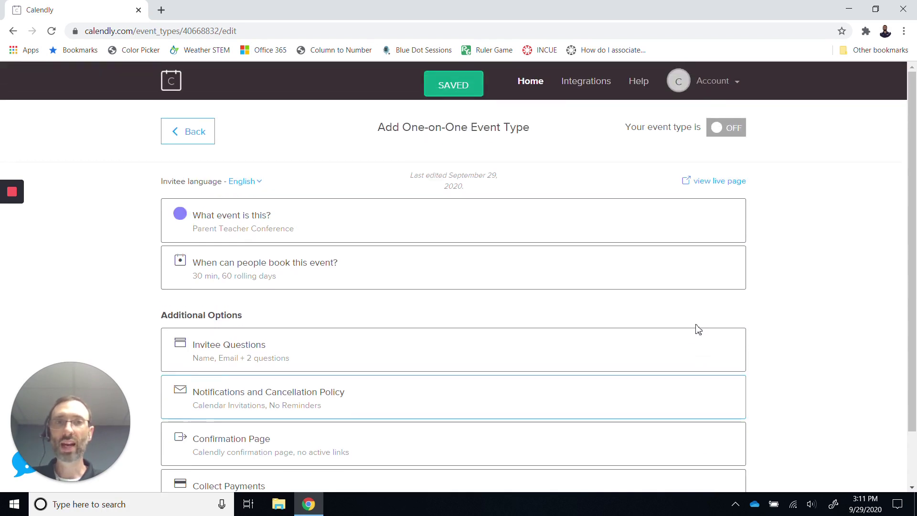
- From the Event Types dashboard, switch off the 30 Minute Meeting event
click(539, 86)
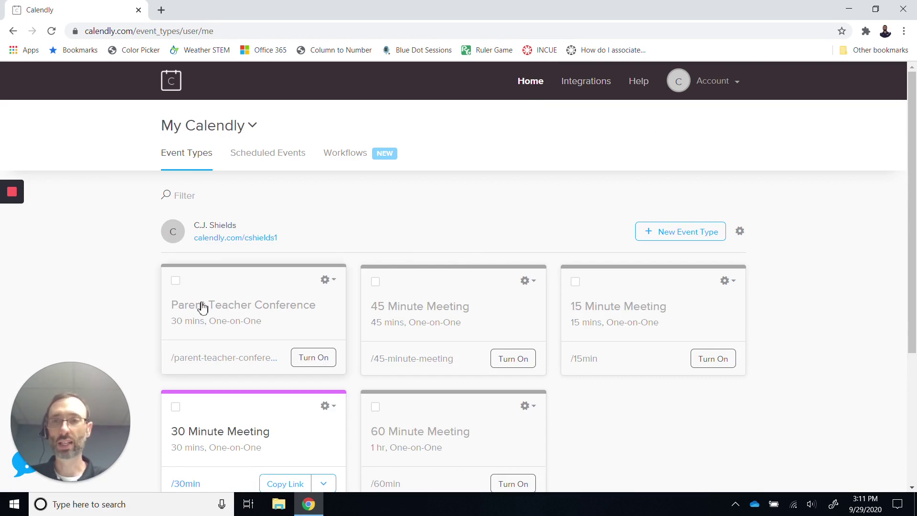
scroll(202, 306, down, 1)
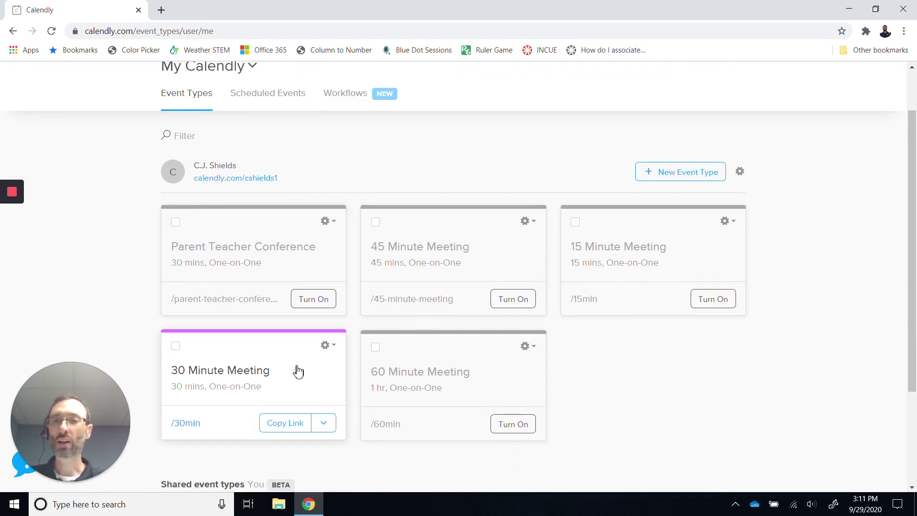
click(334, 351)
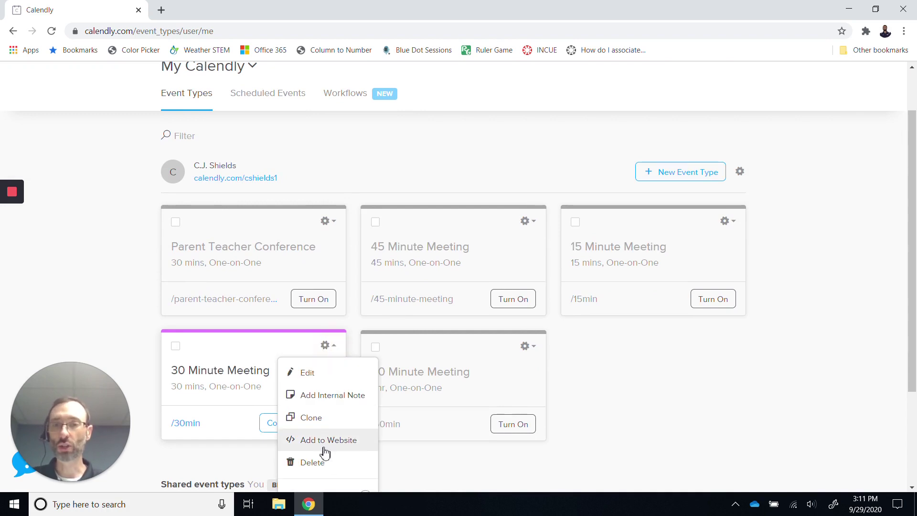
scroll(339, 419, down, 1)
scroll(338, 420, down, 1)
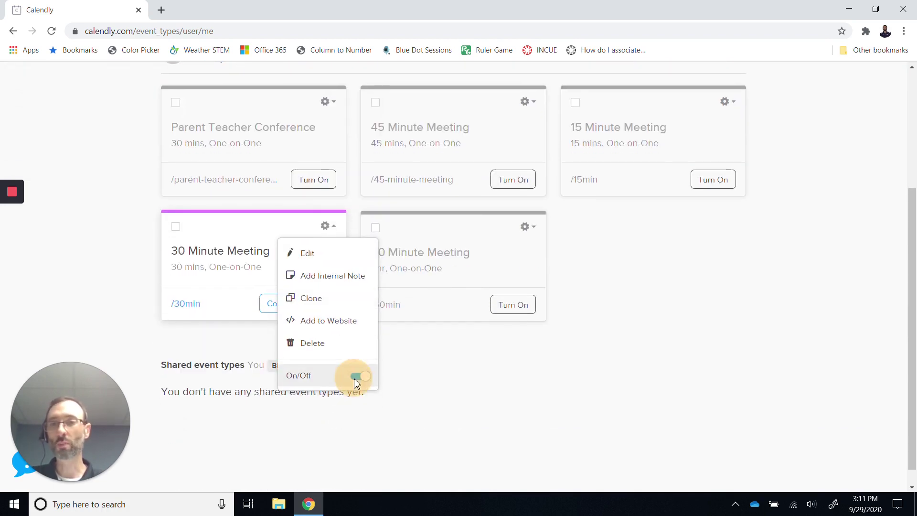
click(358, 377)
click(438, 377)
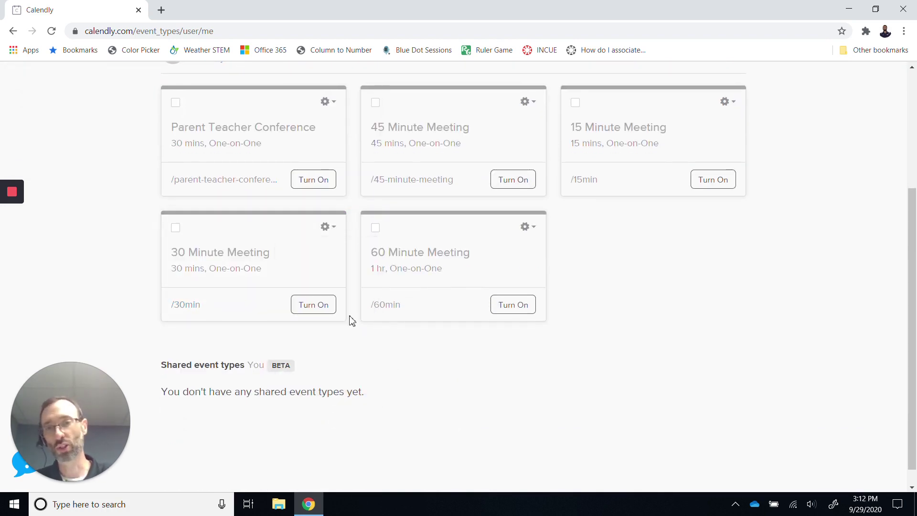
scroll(342, 340, up, 1)
scroll(344, 341, up, 2)
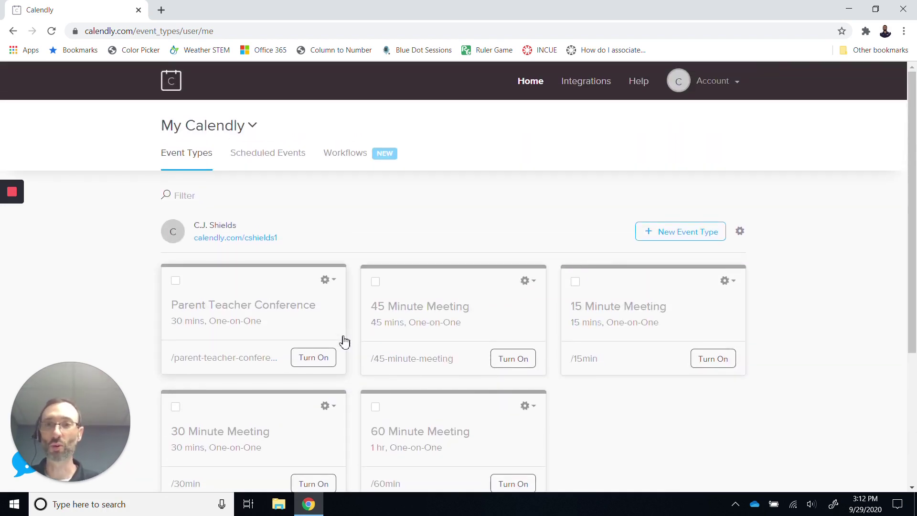
- Turn on the Parent Teacher Conference event and copy its booking link
click(313, 357)
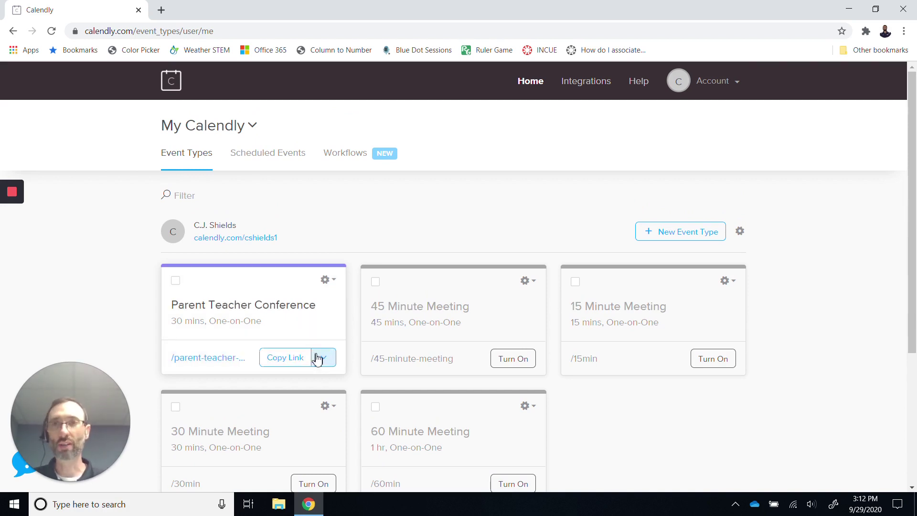
click(297, 357)
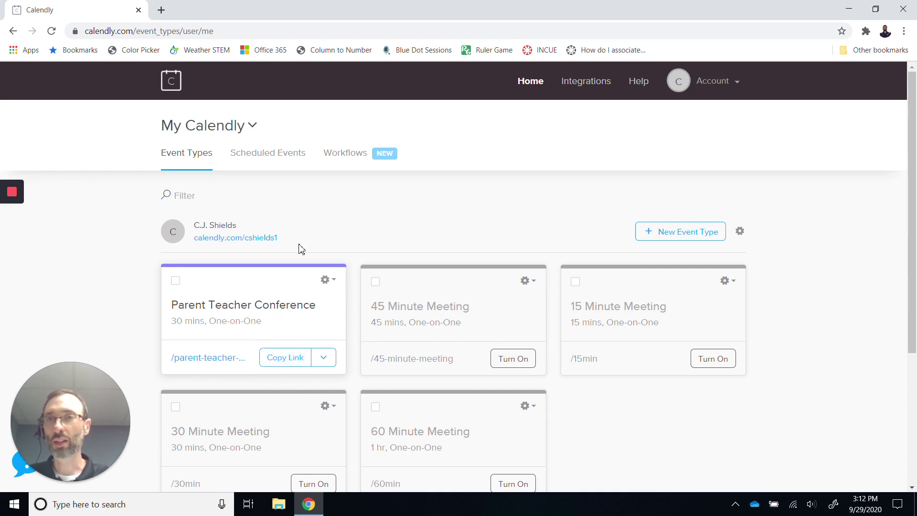
click(284, 362)
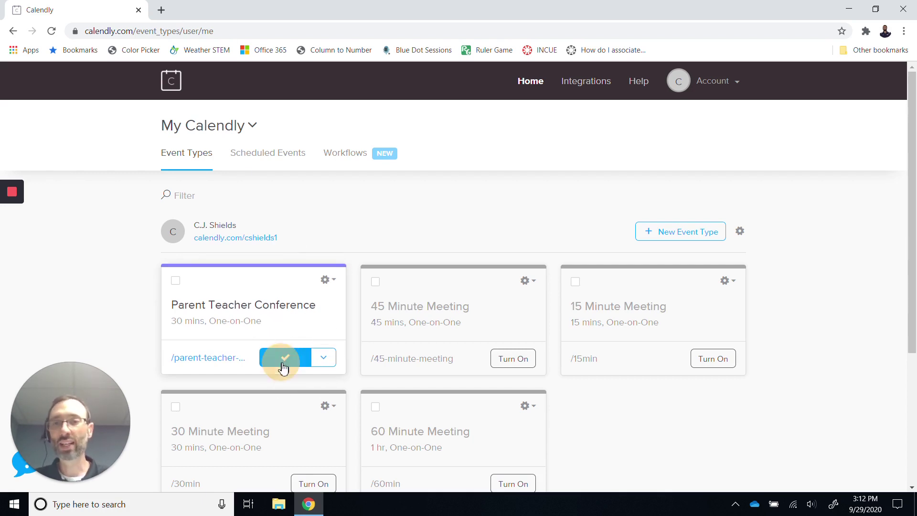
- Load the copied Parent Teacher Conference booking link in a new tab
click(161, 10)
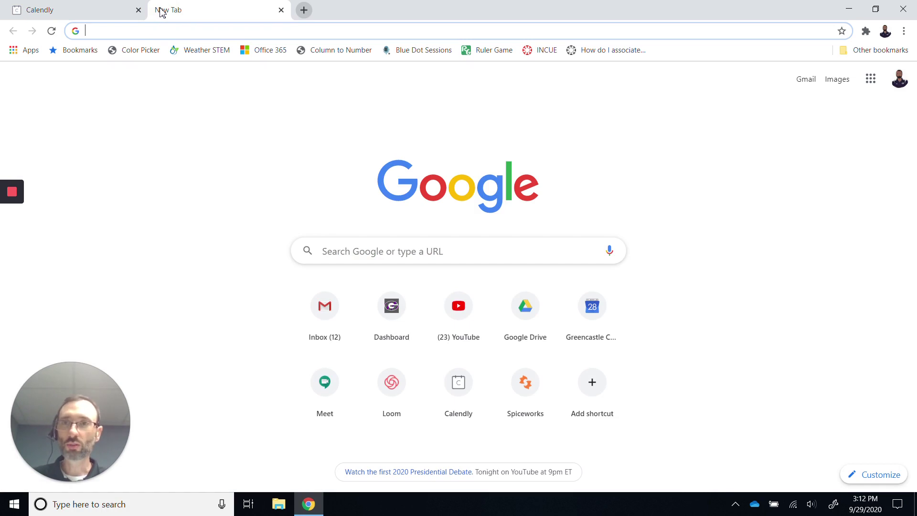
key(ctrl+v)
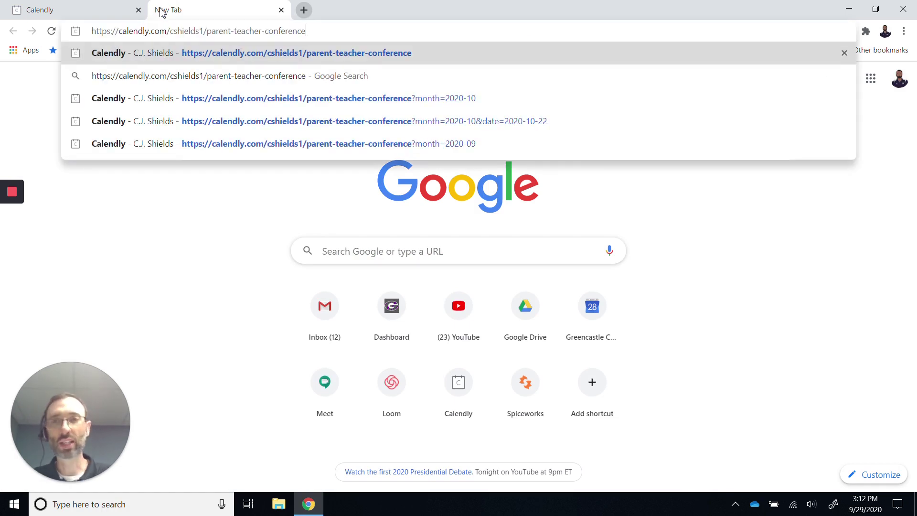
key(Return)
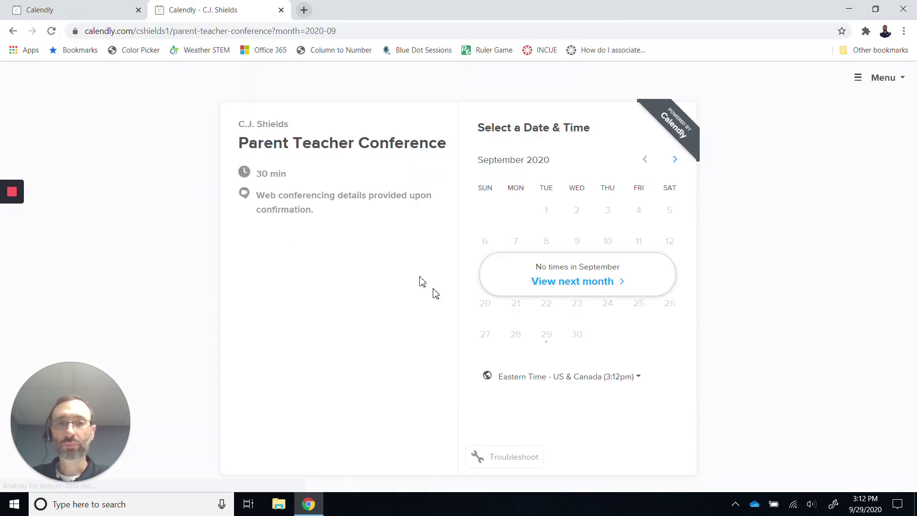
- Check the open times on October 21 and 22 in the booking calendar
click(580, 284)
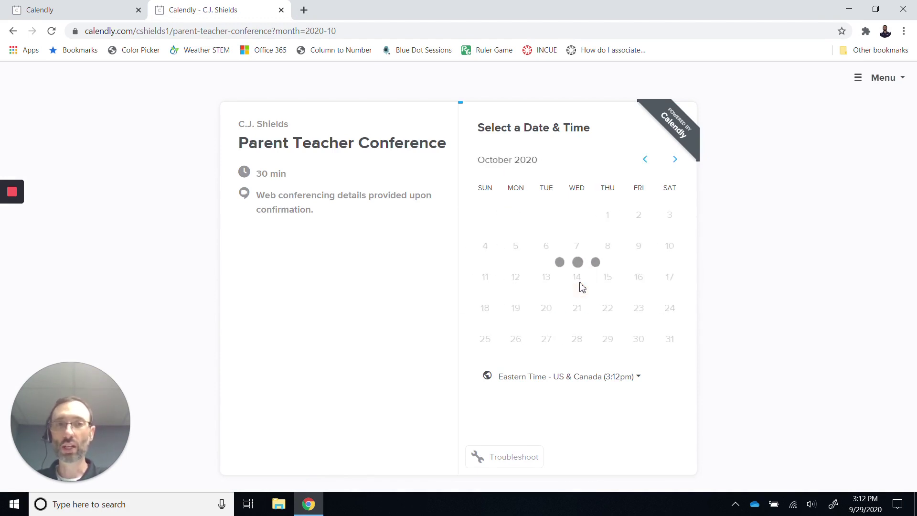
click(580, 311)
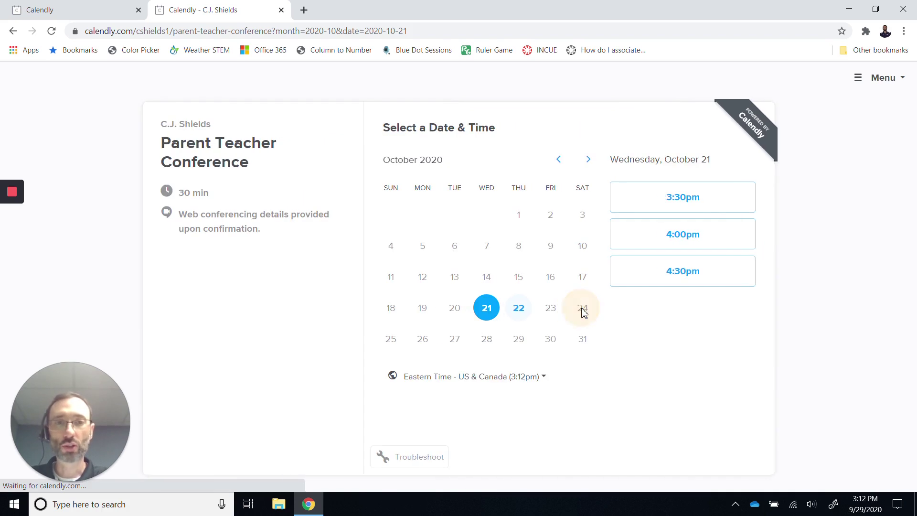
click(521, 317)
scroll(666, 297, down, 1)
scroll(671, 313, down, 3)
scroll(683, 333, down, 2)
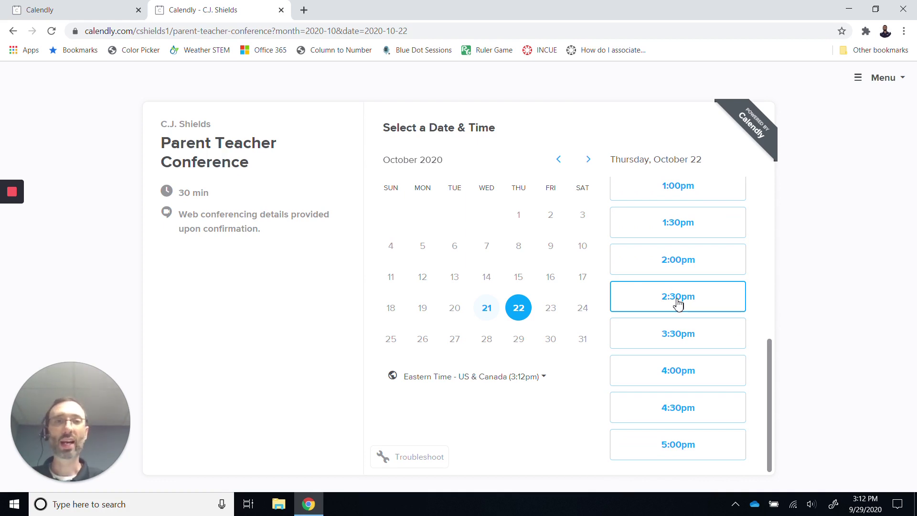
- Return to the Calendly dashboard and copy the Parent Teacher Conference link again
click(90, 5)
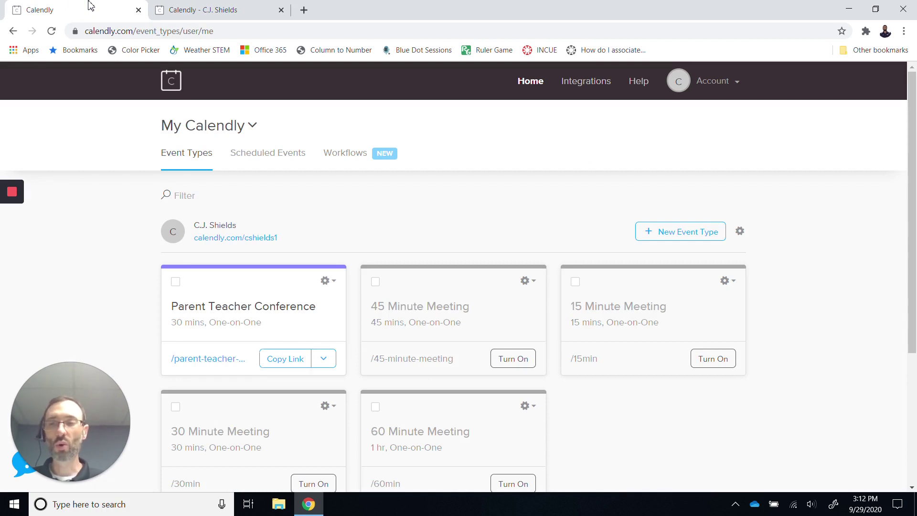
click(286, 358)
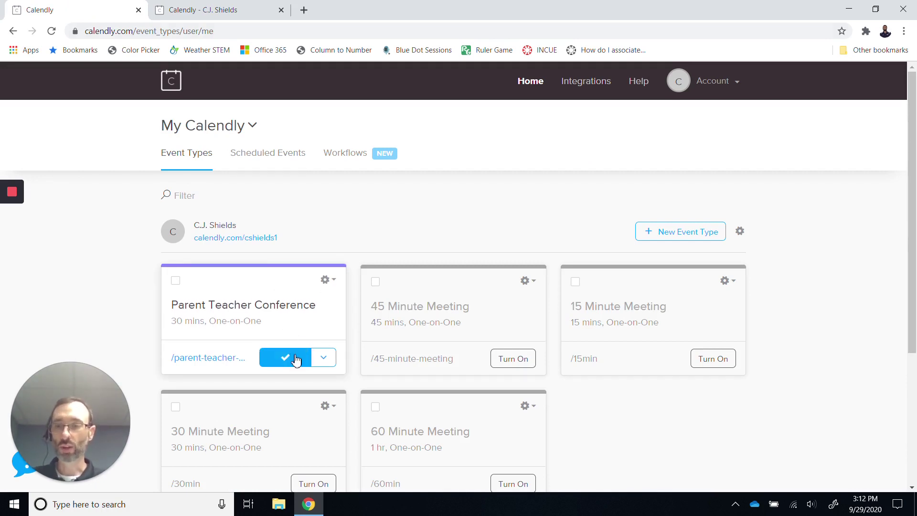
- Go to gmail.com in a new browser tab
click(304, 10)
text(gma)
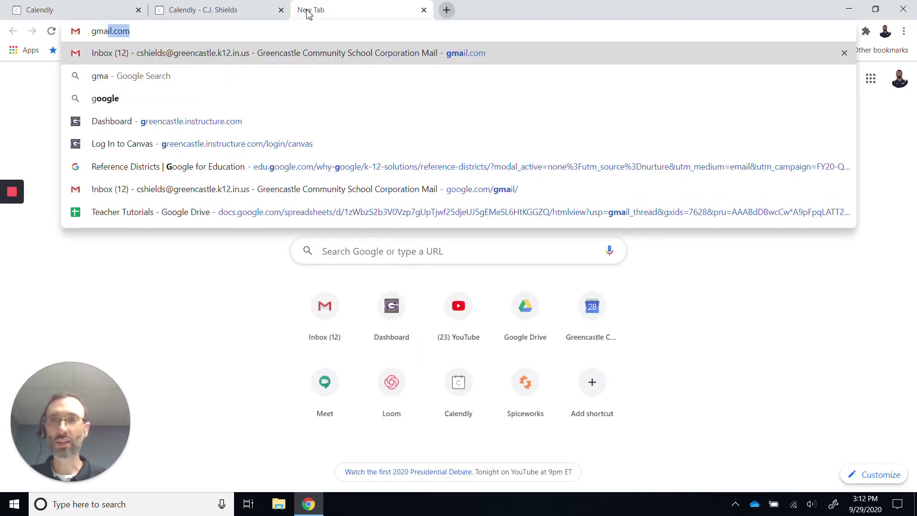
key(Return)
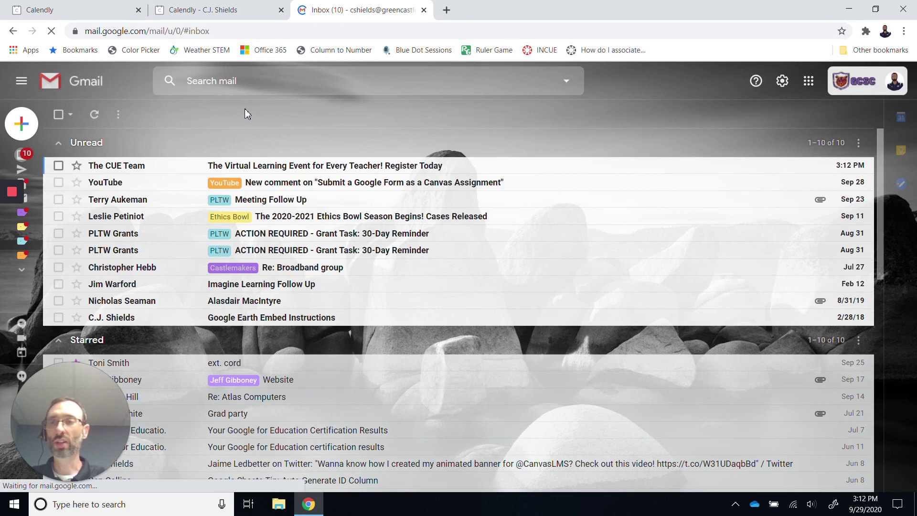
- Start a new email and paste the booking link into the message body
click(23, 127)
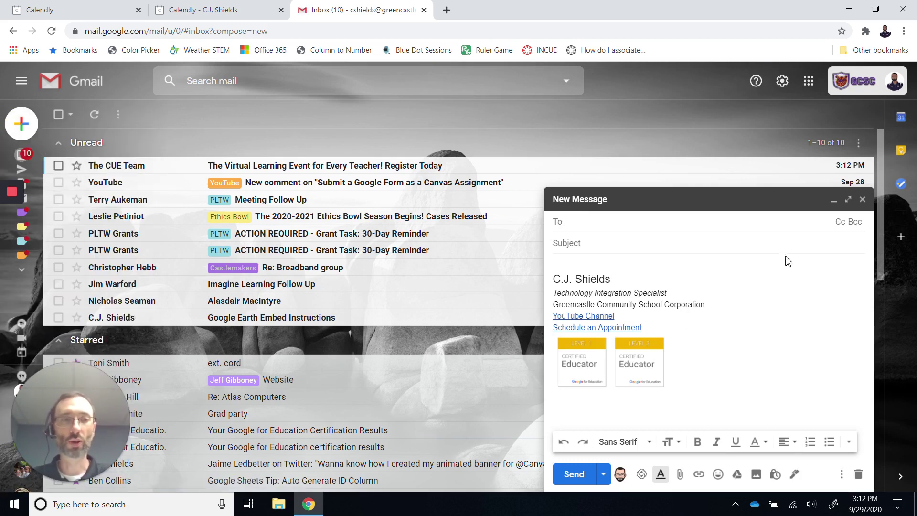
click(628, 261)
key(Return)
key(Return)
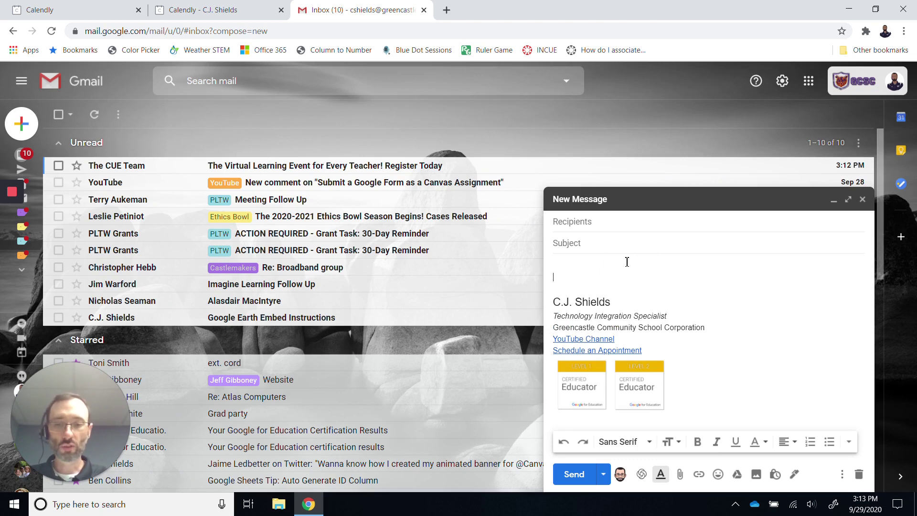
key(ctrl+v)
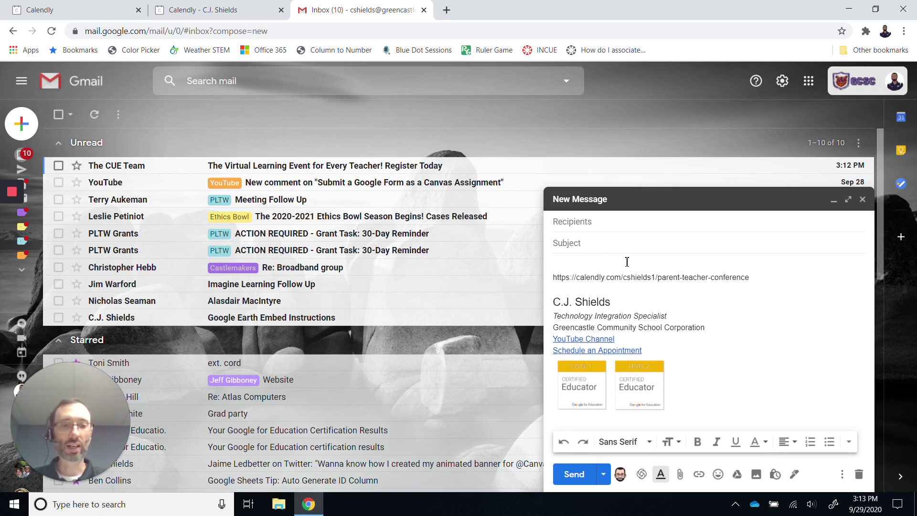
key(Return)
text(Click here)
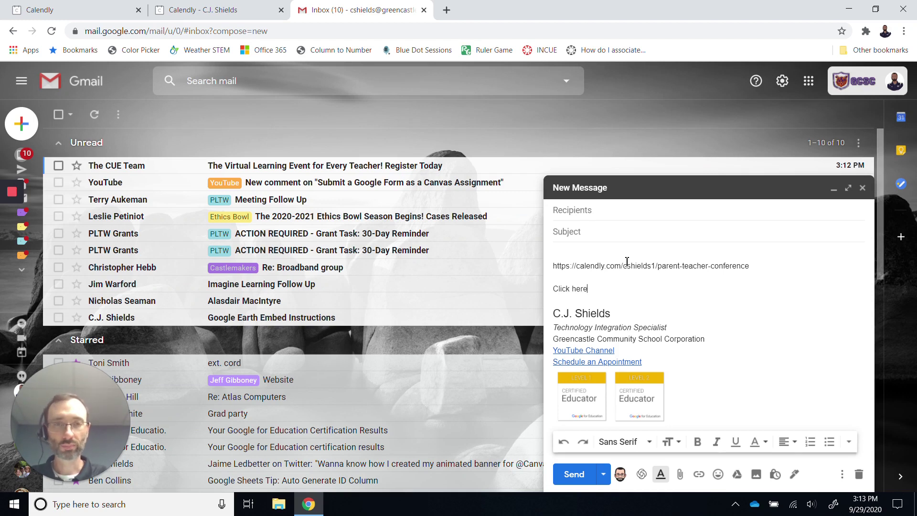
- Turn the word 'here' into a hyperlink to the booking page
click(576, 288)
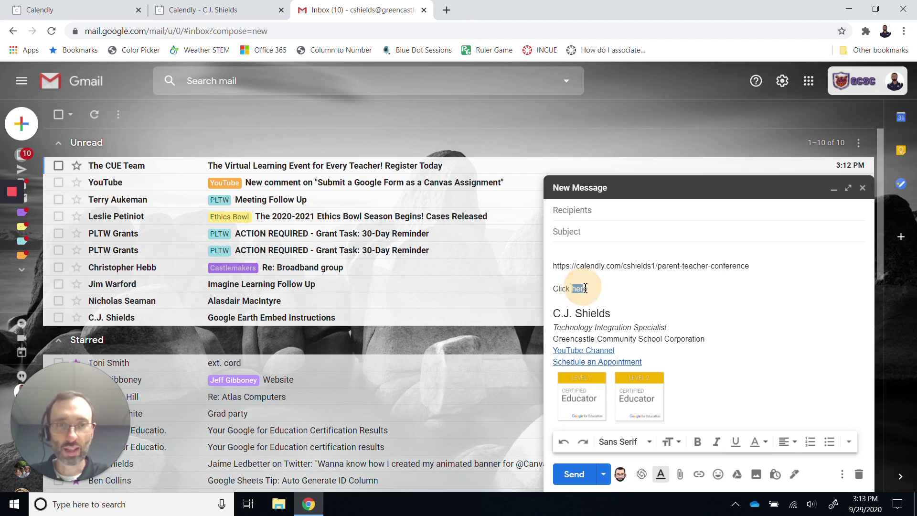
drag(588, 289, 572, 289)
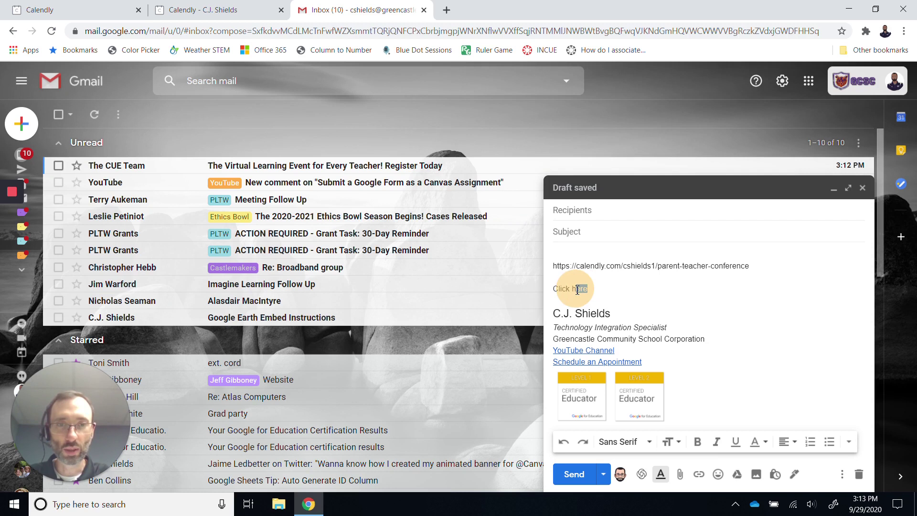
click(701, 474)
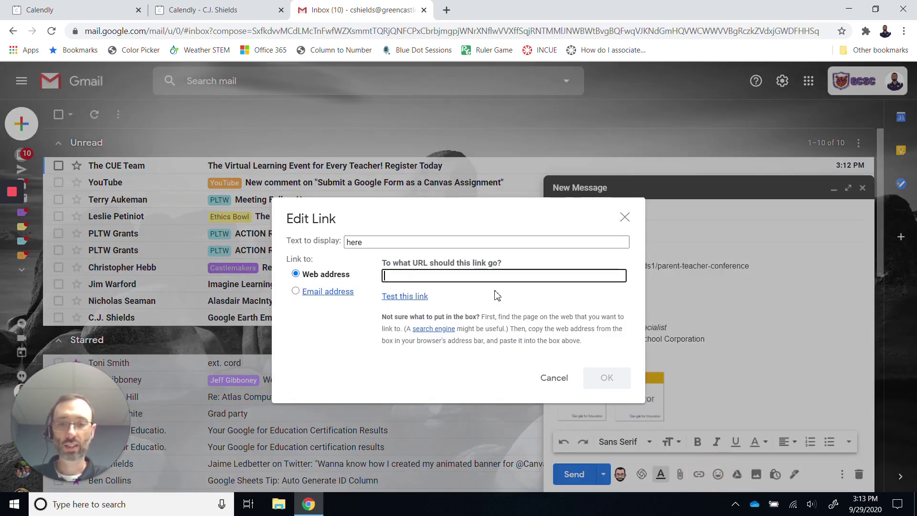
key(ctrl+v)
click(607, 380)
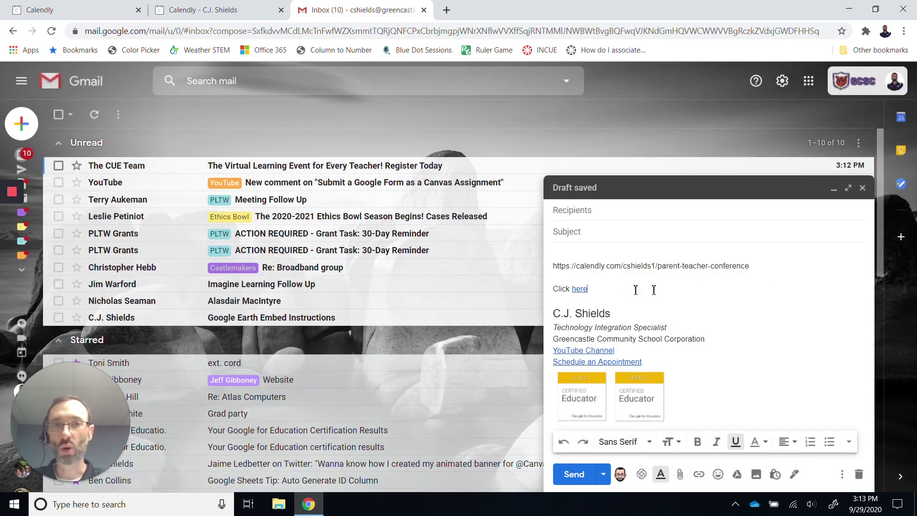
- Follow the linked 'here' to open the booking page in a new tab
click(585, 288)
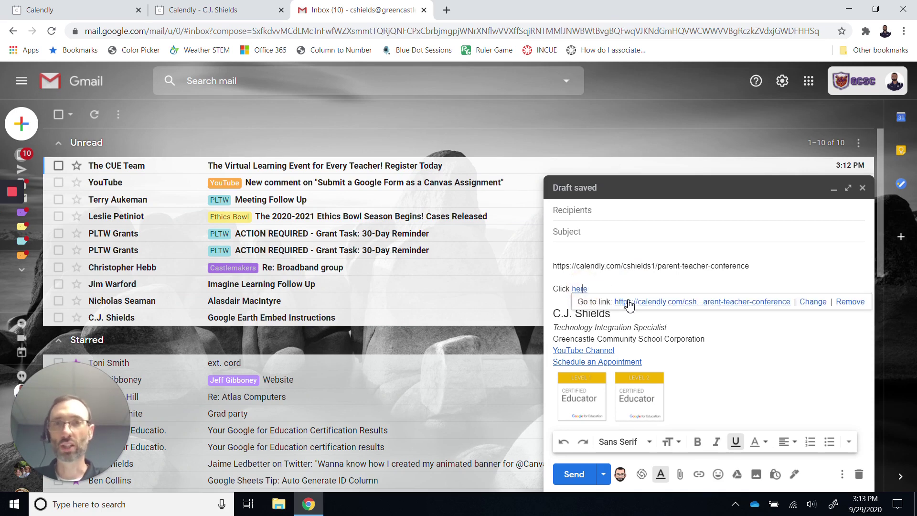
click(627, 302)
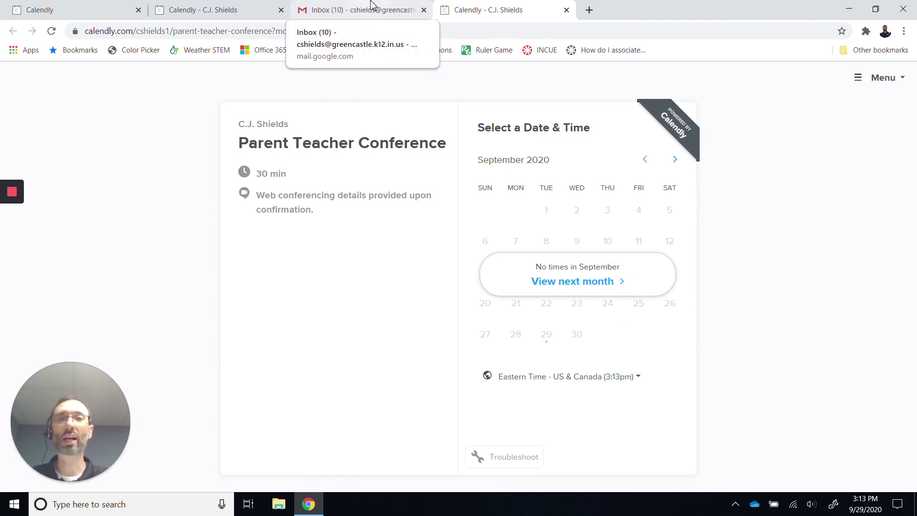
- Choose and confirm the 9:00am slot on Thursday, October 22
click(571, 288)
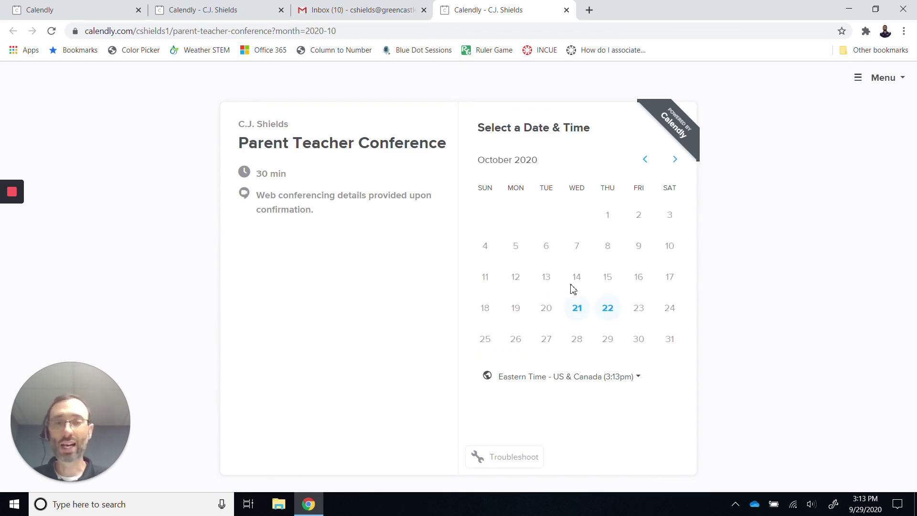
click(611, 316)
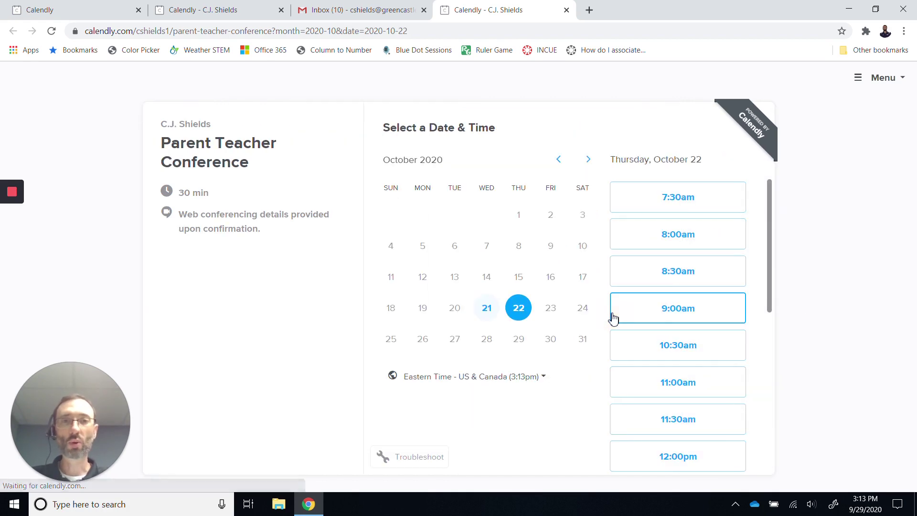
click(692, 323)
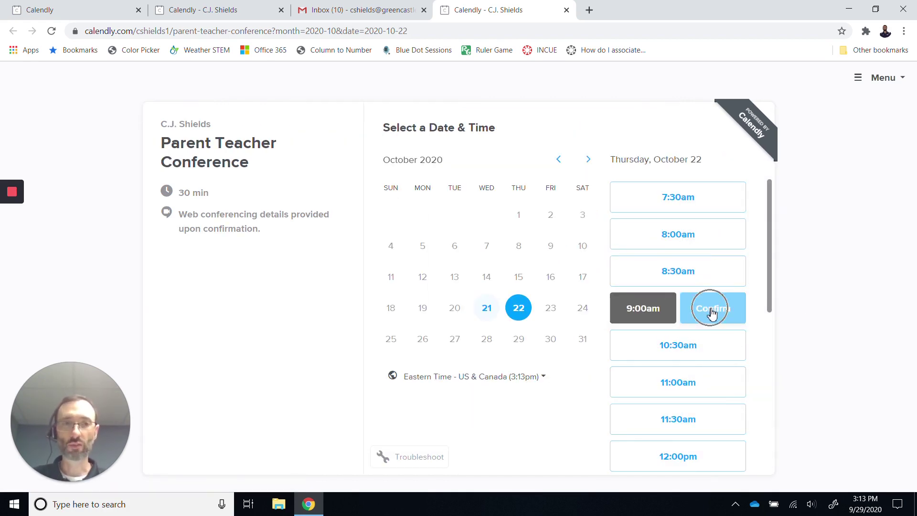
click(712, 313)
- Enter name Test, an email and child Test Jr., then schedule the event
click(430, 168)
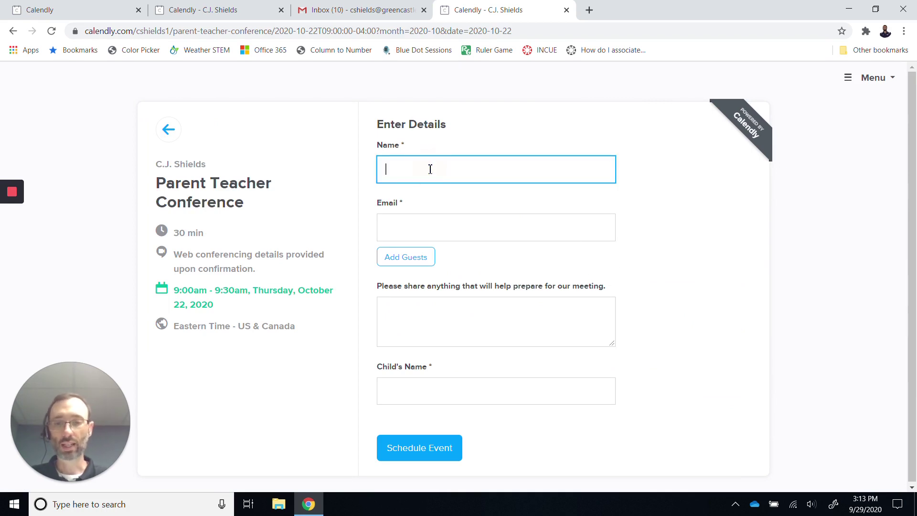
text(Test)
click(461, 236)
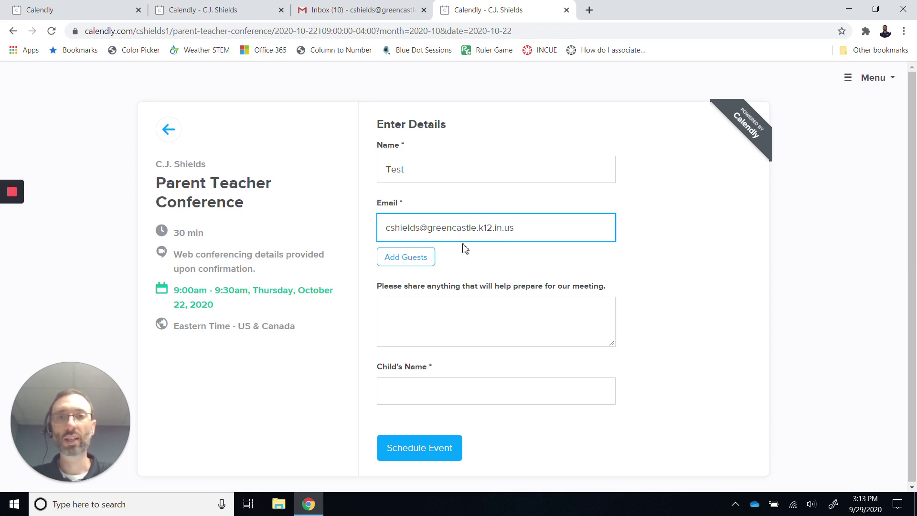
click(471, 387)
text(Tes)
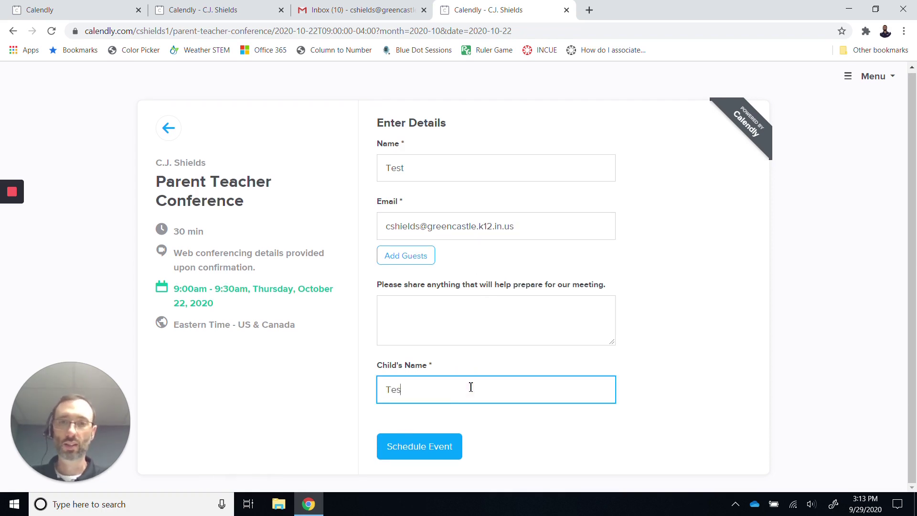
text(t Jr.)
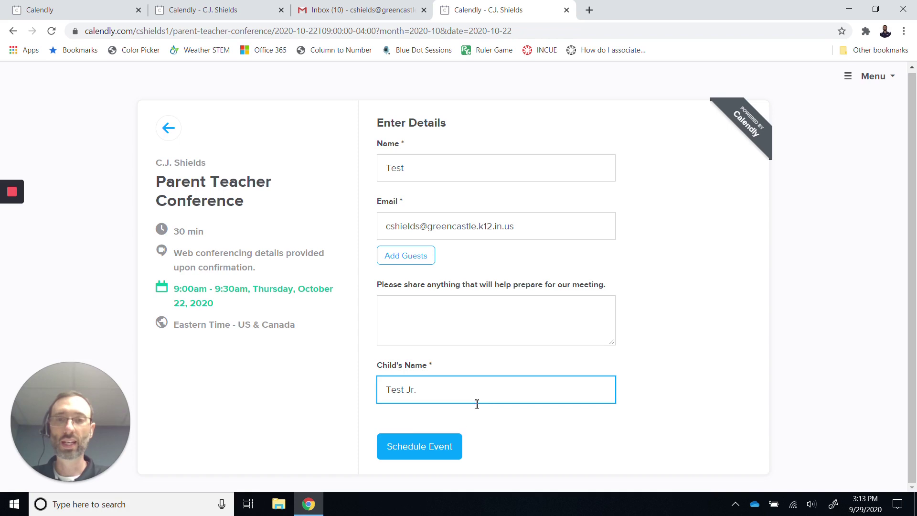
click(445, 449)
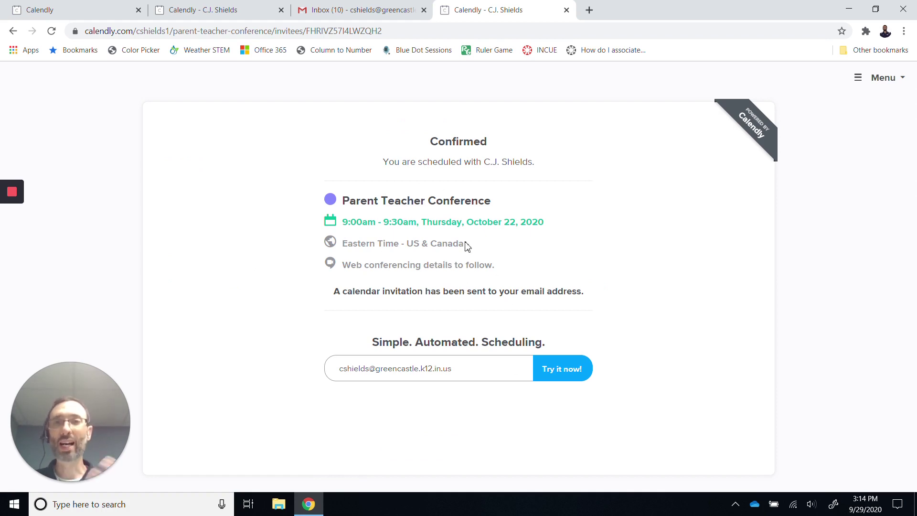
- In Gmail, minimize the draft and open the Calendly New Event notification email
click(326, 10)
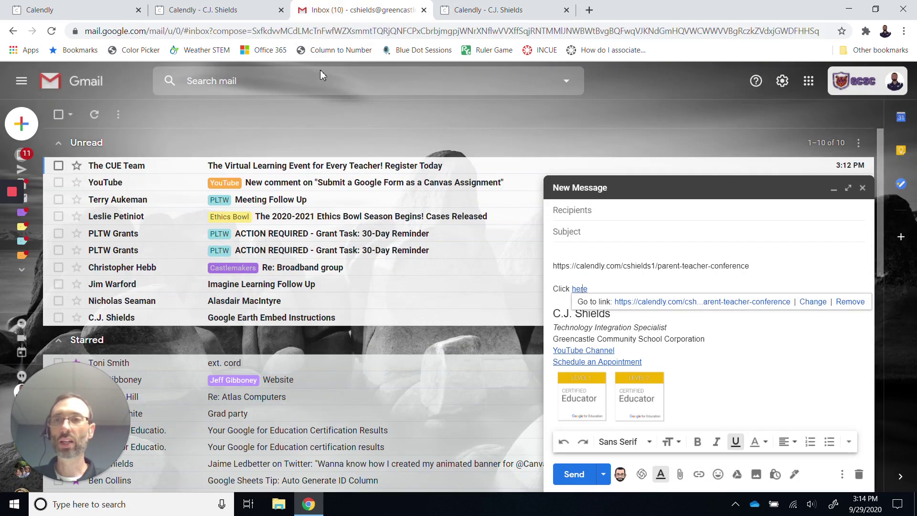
click(834, 188)
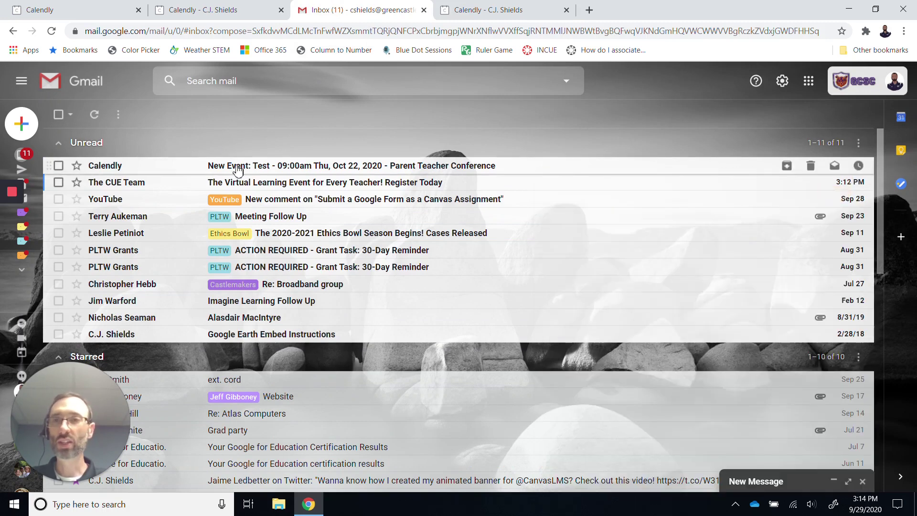
click(237, 169)
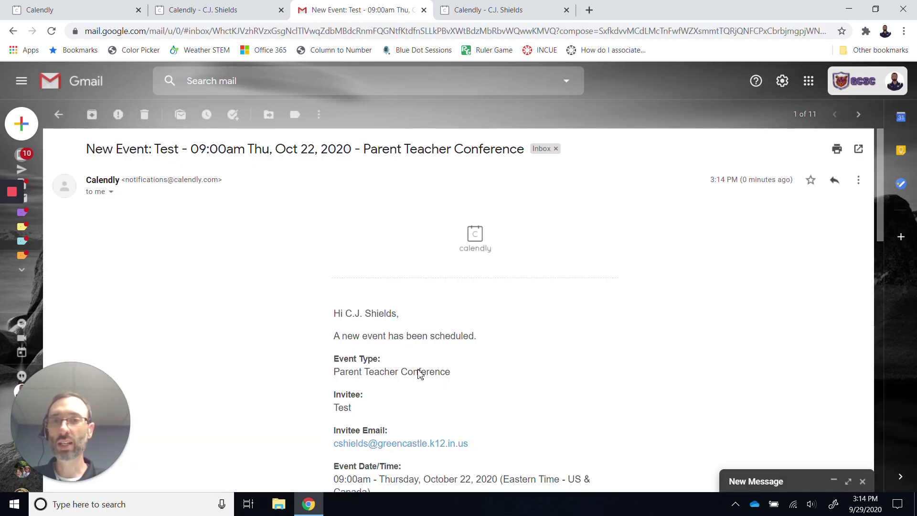
scroll(420, 380, down, 1)
scroll(421, 386, down, 2)
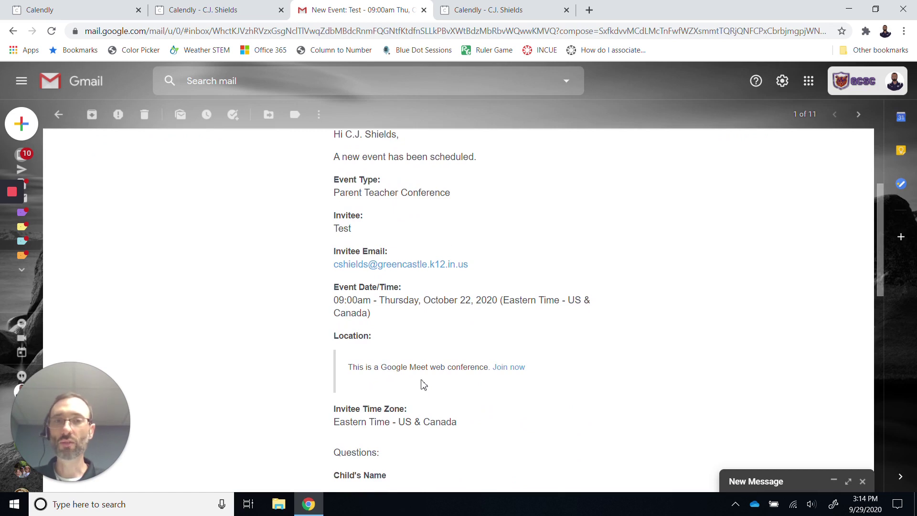
scroll(433, 326, down, 1)
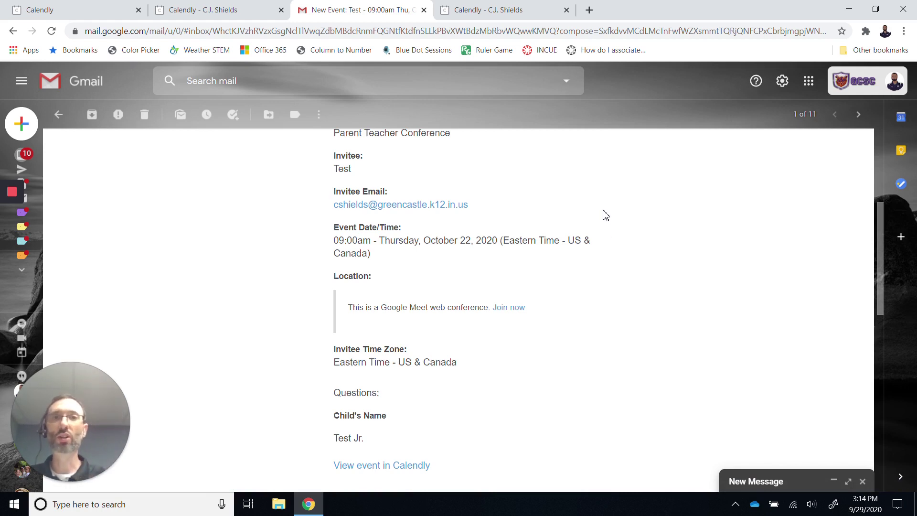
- Launch Google Calendar and jump to the week of October 22
click(808, 80)
click(820, 215)
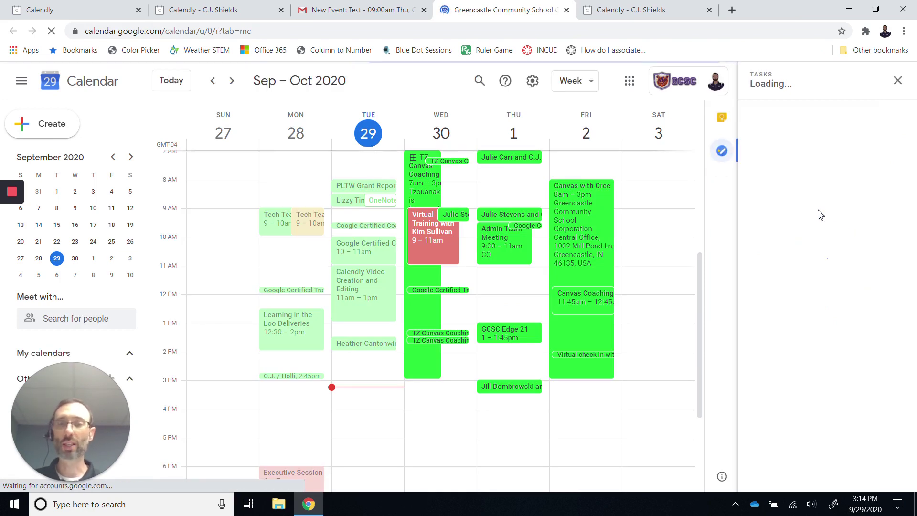
click(138, 165)
click(139, 166)
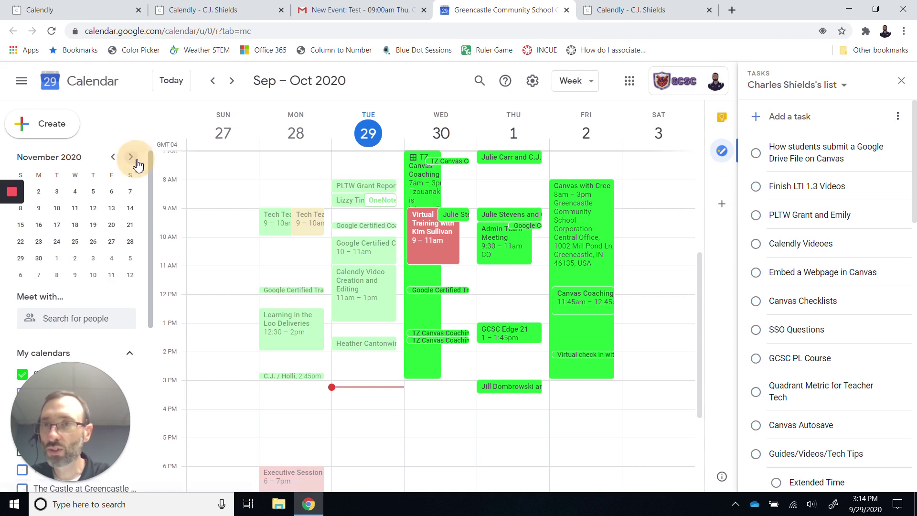
click(113, 157)
click(93, 243)
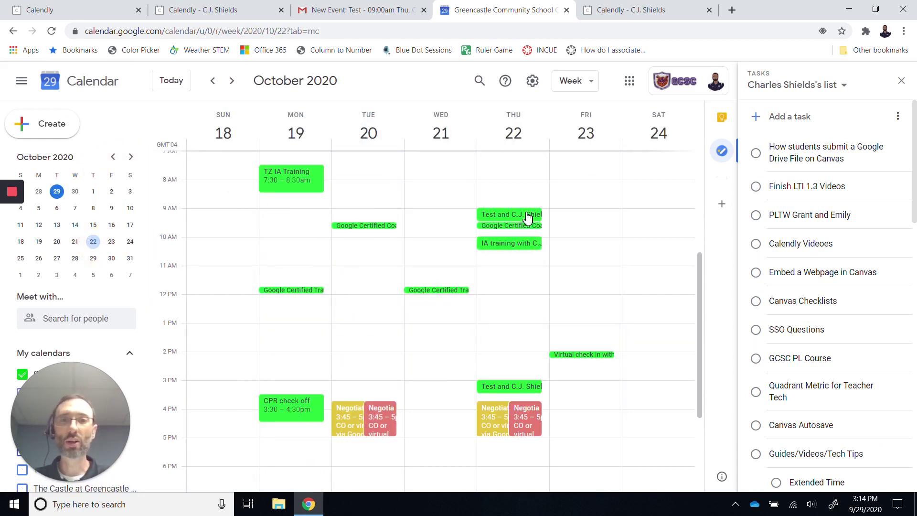
click(527, 218)
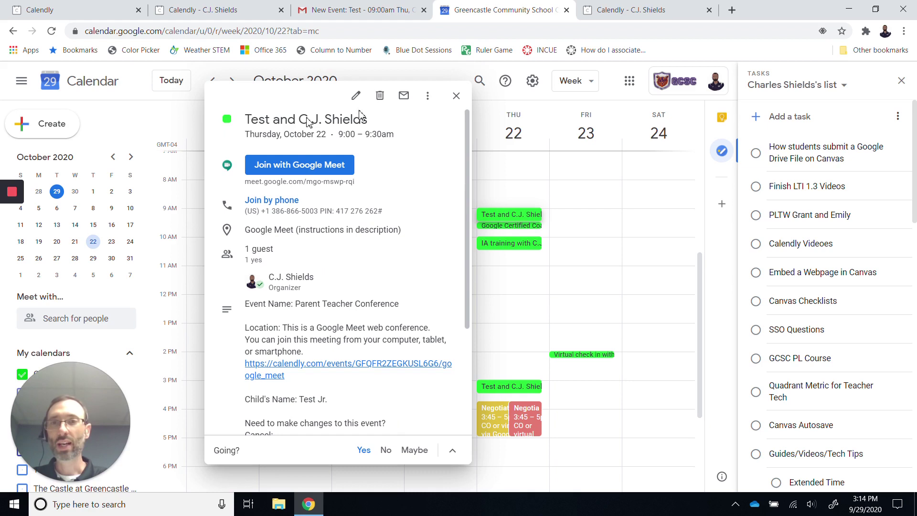
mouse_move(300, 165)
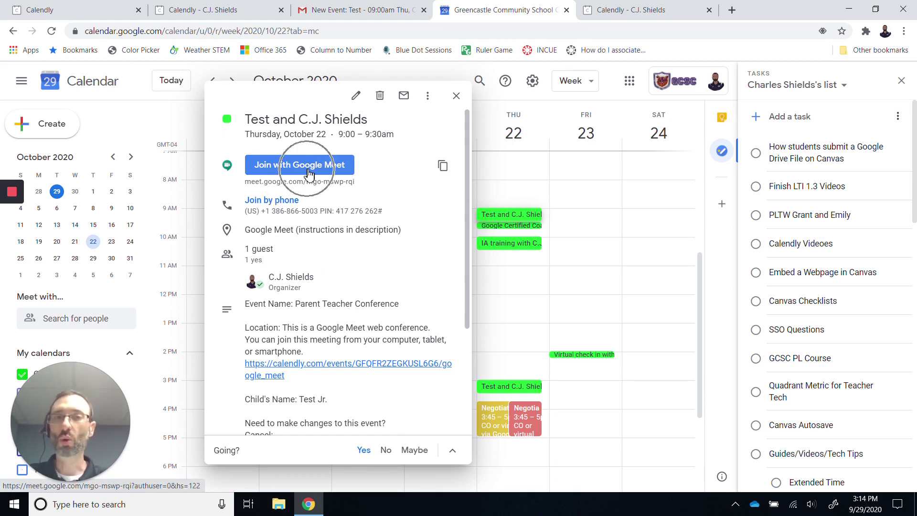
click(456, 96)
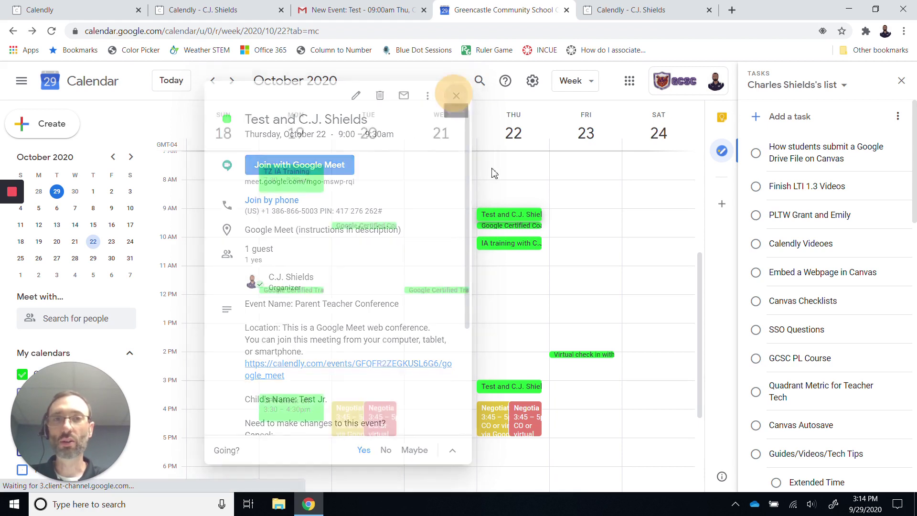
- Reload the October 22 booking page so the booked 9:00am slot disappears
click(604, 11)
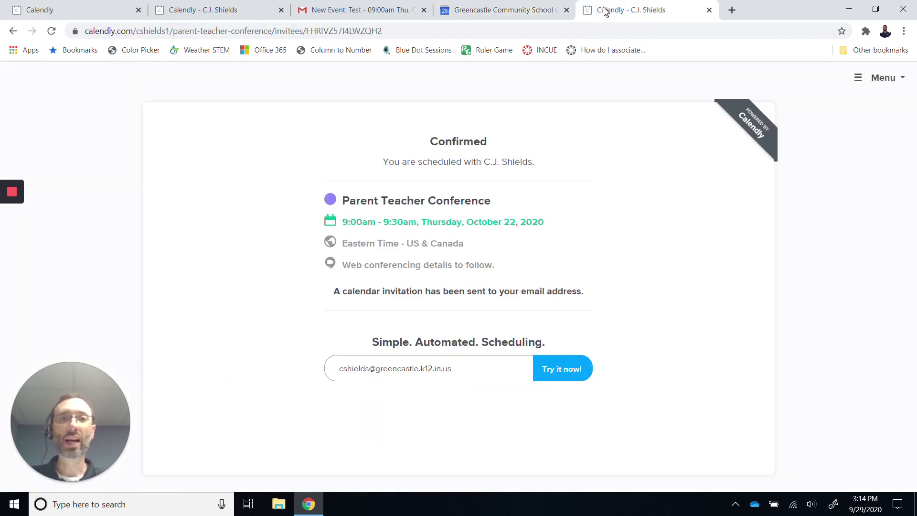
click(239, 5)
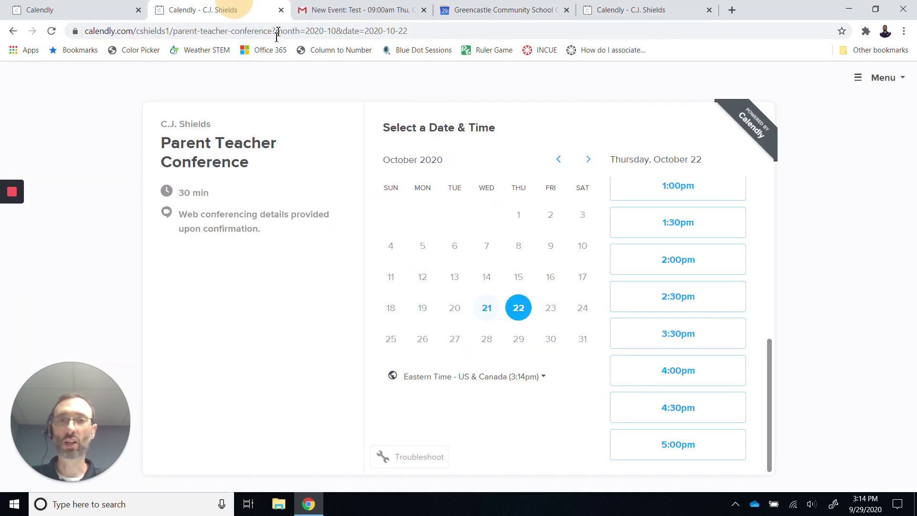
click(53, 32)
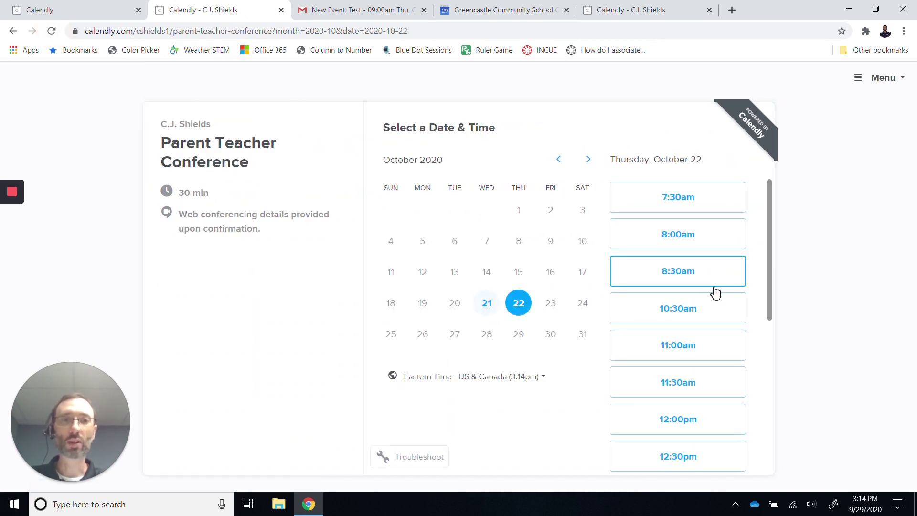
scroll(715, 289, down, 3)
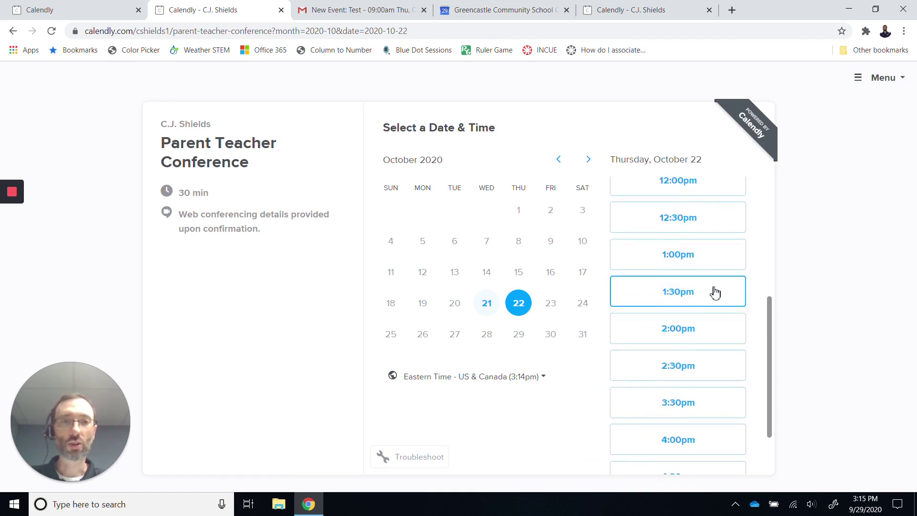
scroll(716, 305, up, 2)
scroll(716, 306, up, 2)
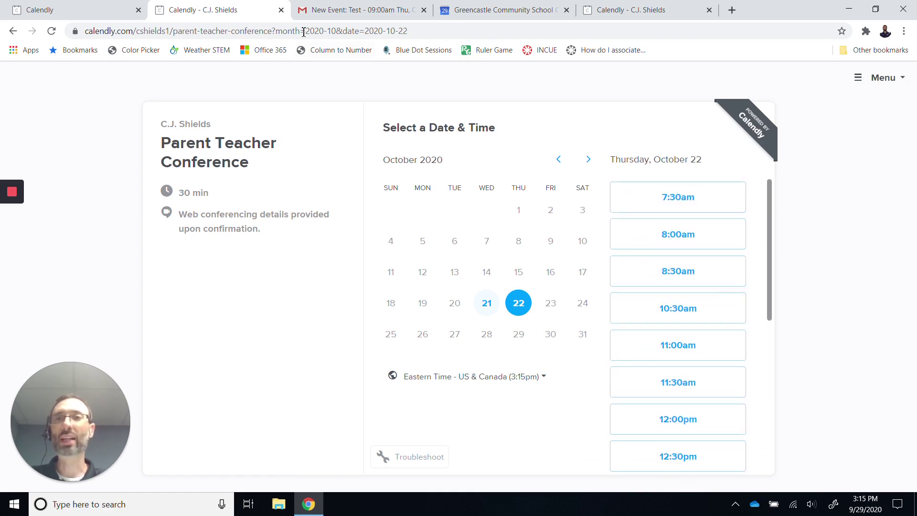
- Switch to the Calendly Event Types dashboard tab
click(86, 9)
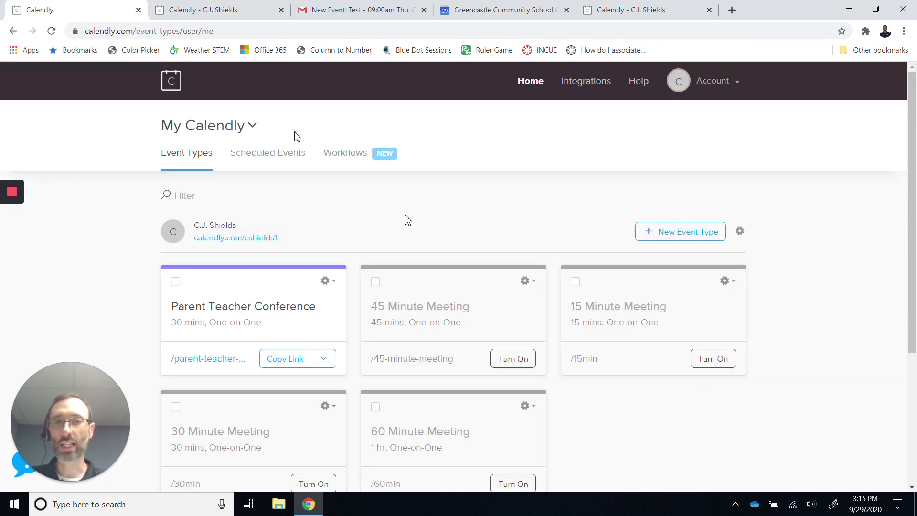
scroll(761, 432, down, 2)
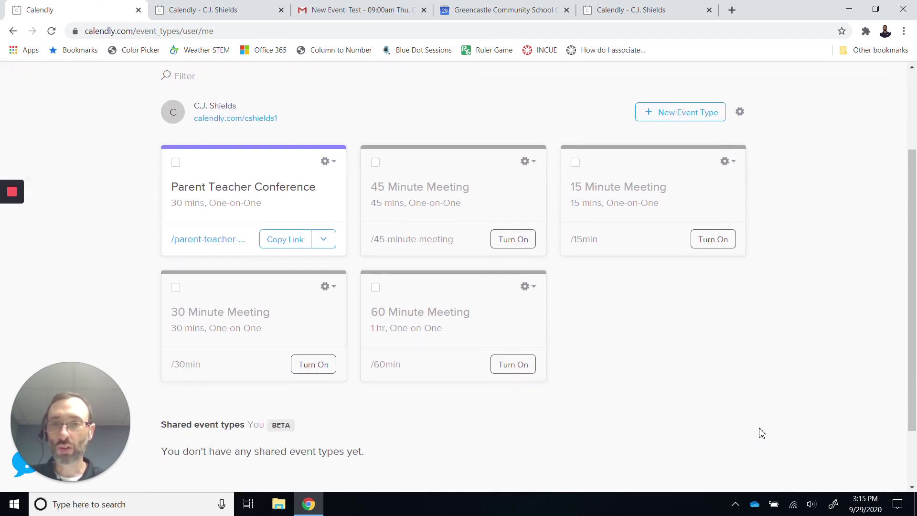